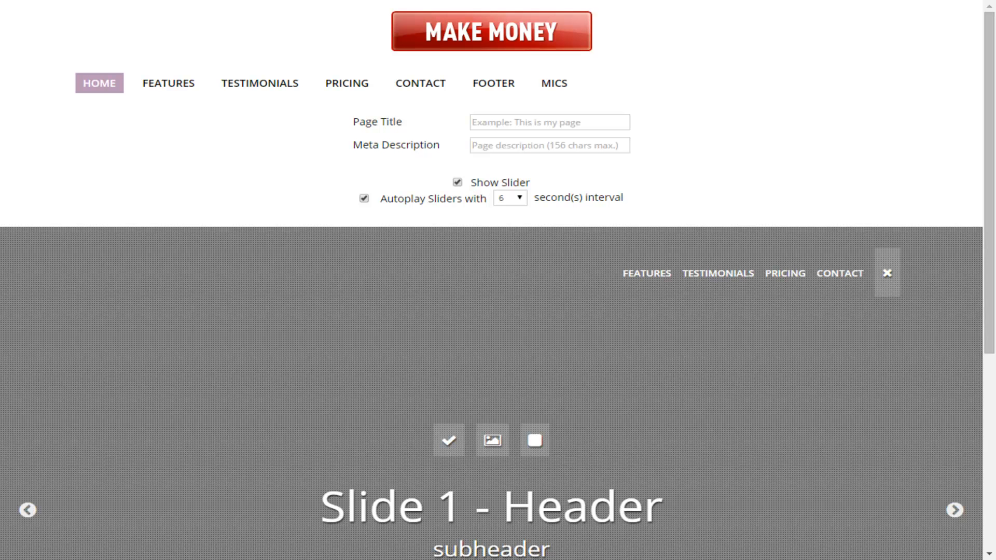
Make the navigation menu over the home slider visible and save the changes
click(549, 122)
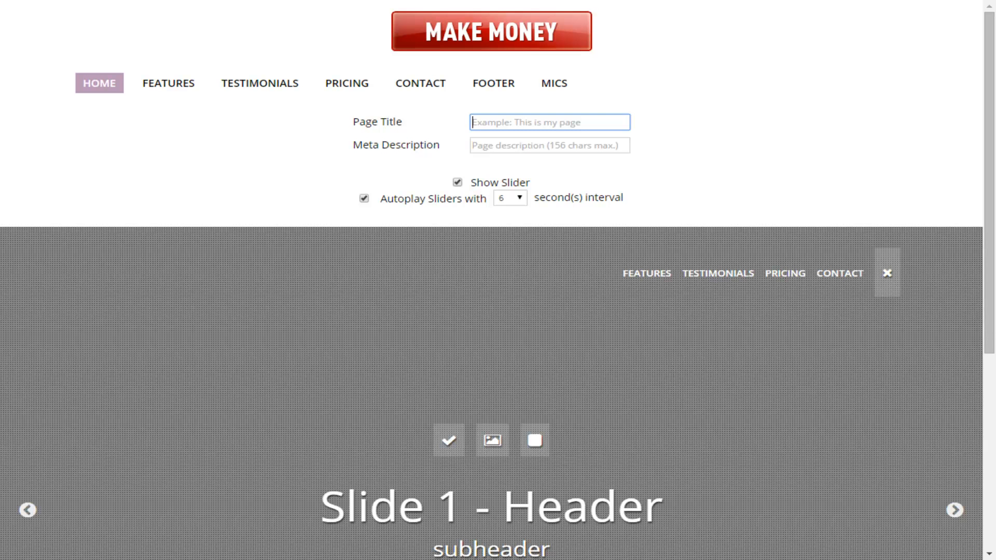
click(550, 145)
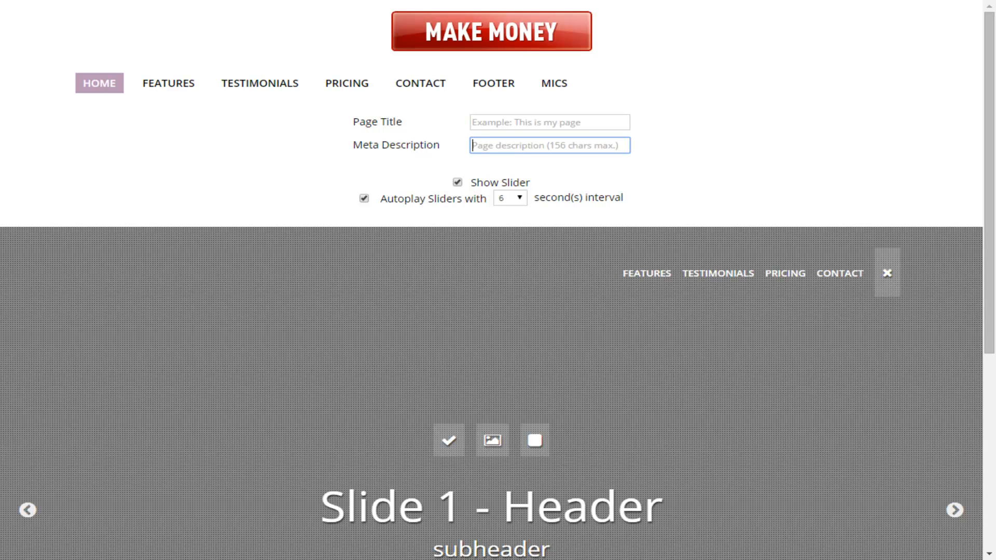
click(887, 273)
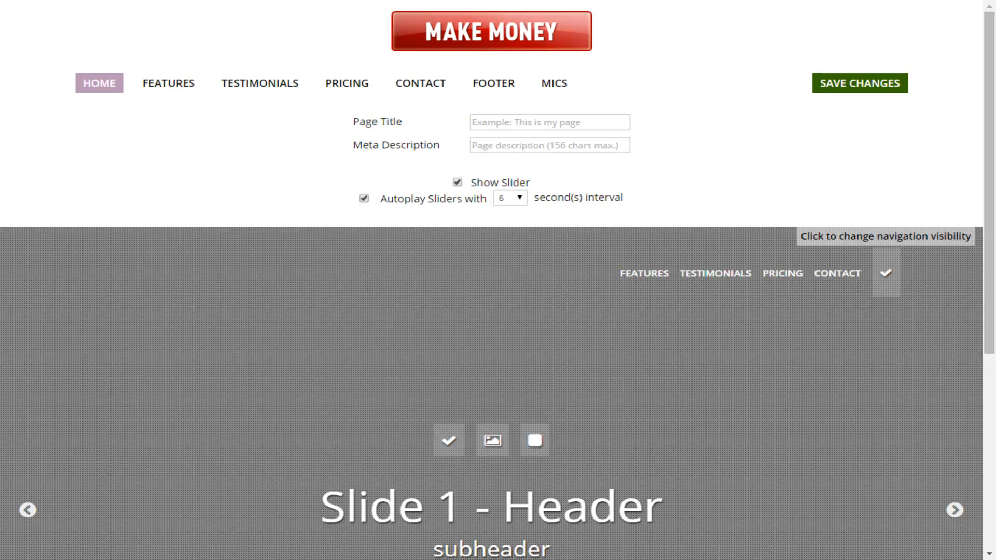
click(886, 273)
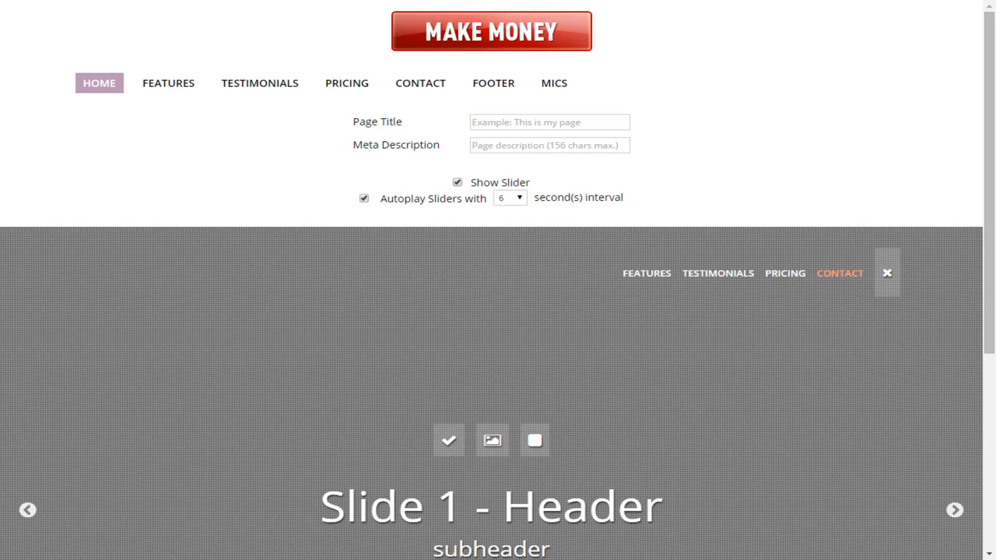
click(887, 273)
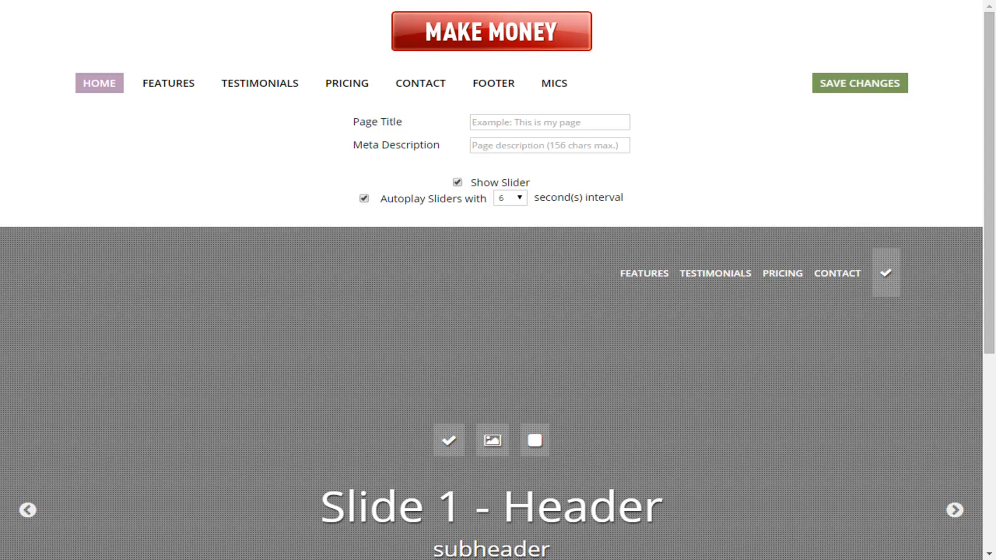
click(859, 83)
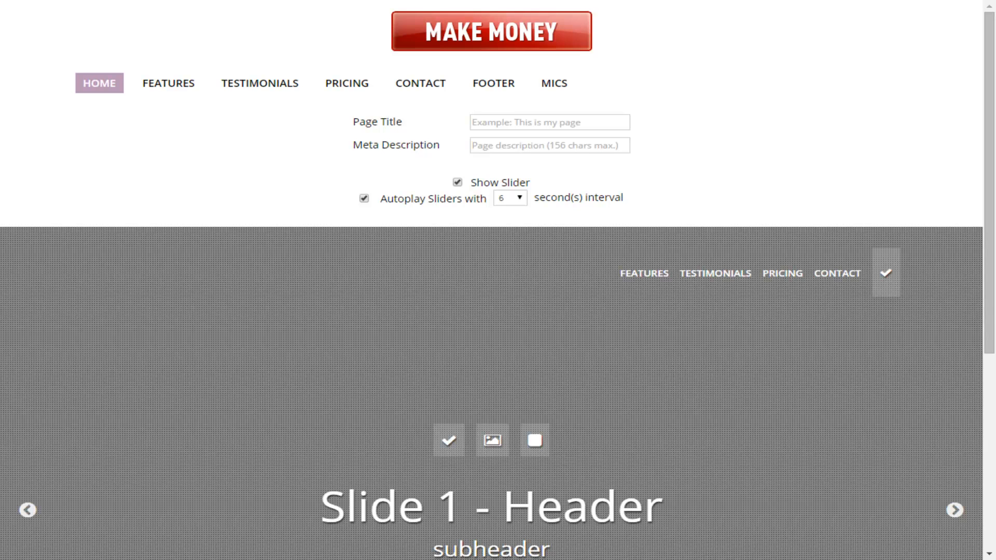
Hide the first slide and make it visible again
scroll(491, 280, down, 3)
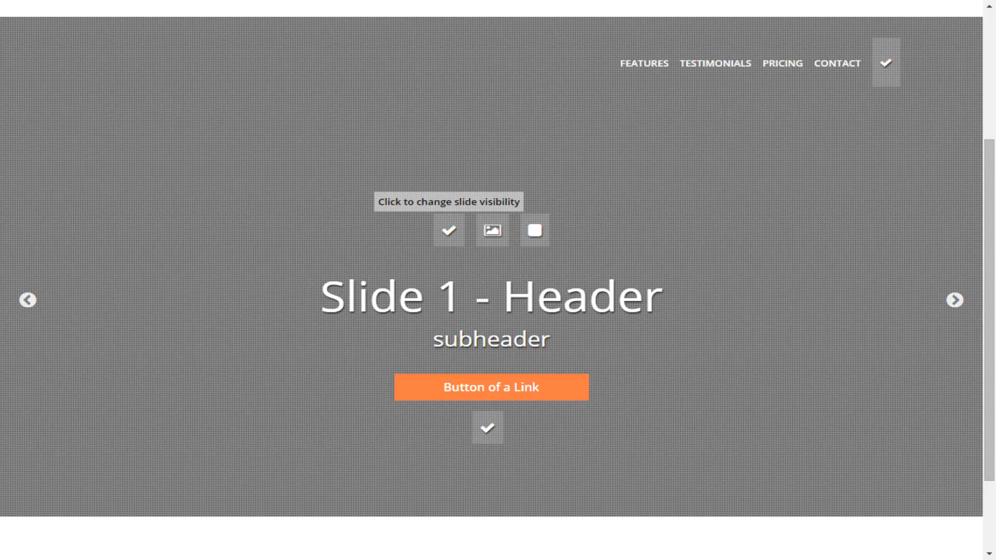
click(448, 230)
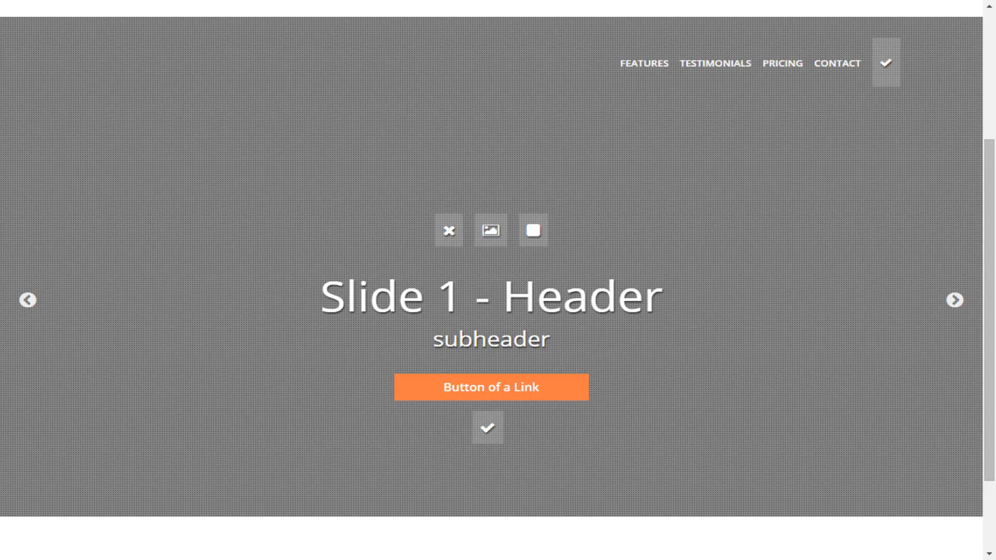
click(449, 231)
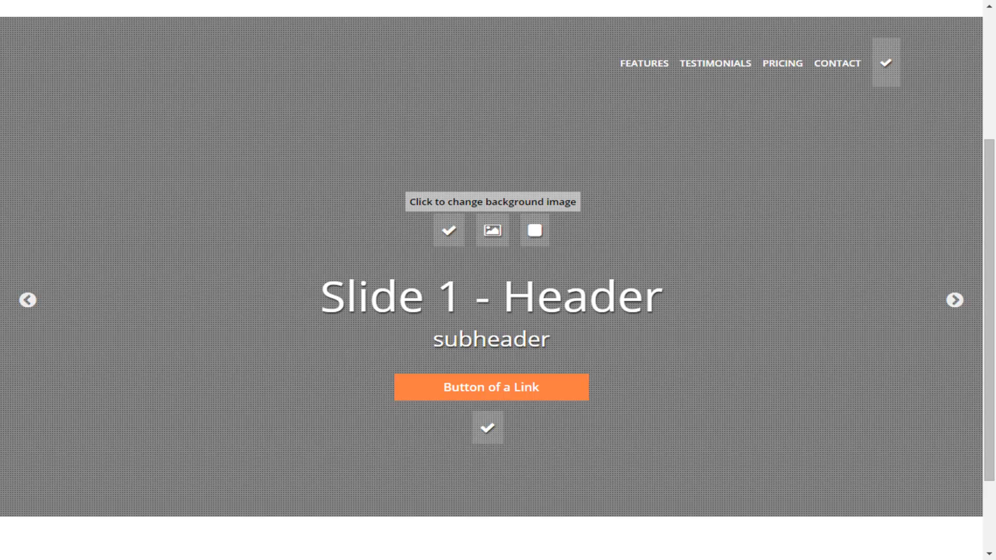
Replace the first slide's background with the business meeting photo and turn off the image filter
click(492, 230)
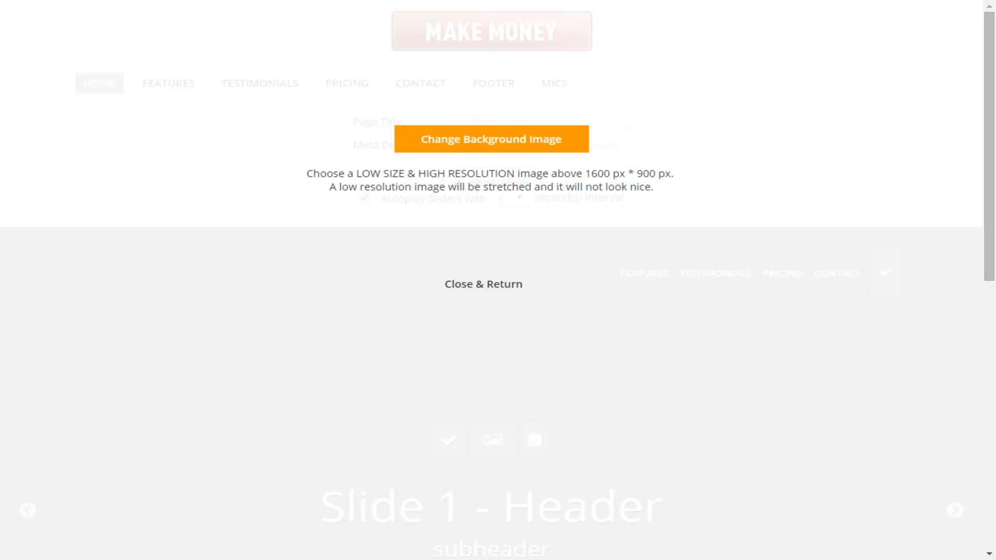
click(492, 139)
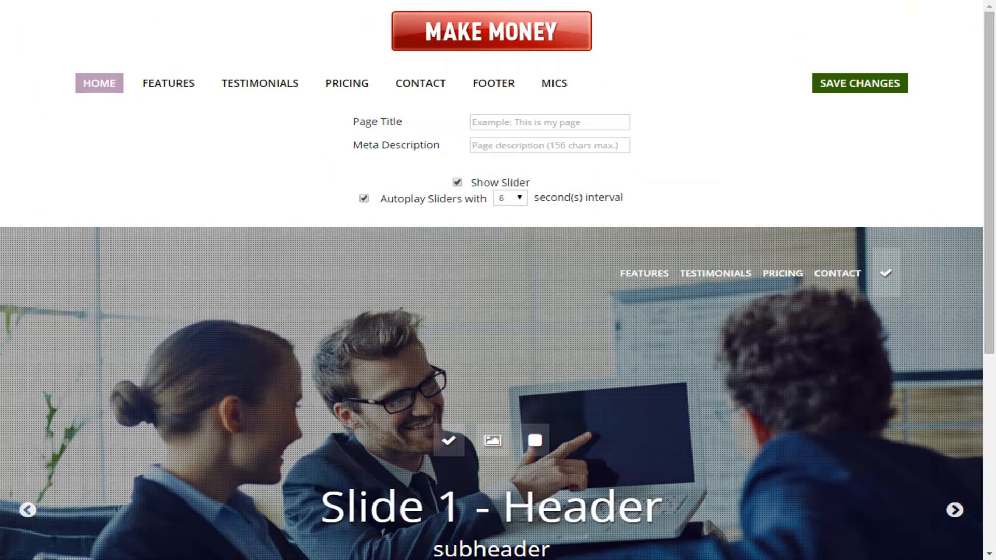
scroll(492, 280, down, 2)
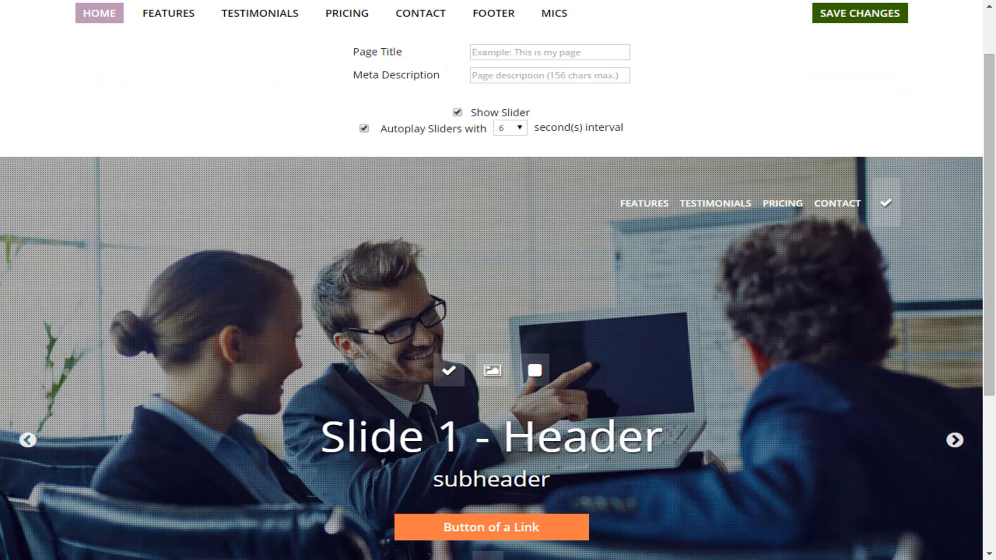
scroll(492, 280, down, 4)
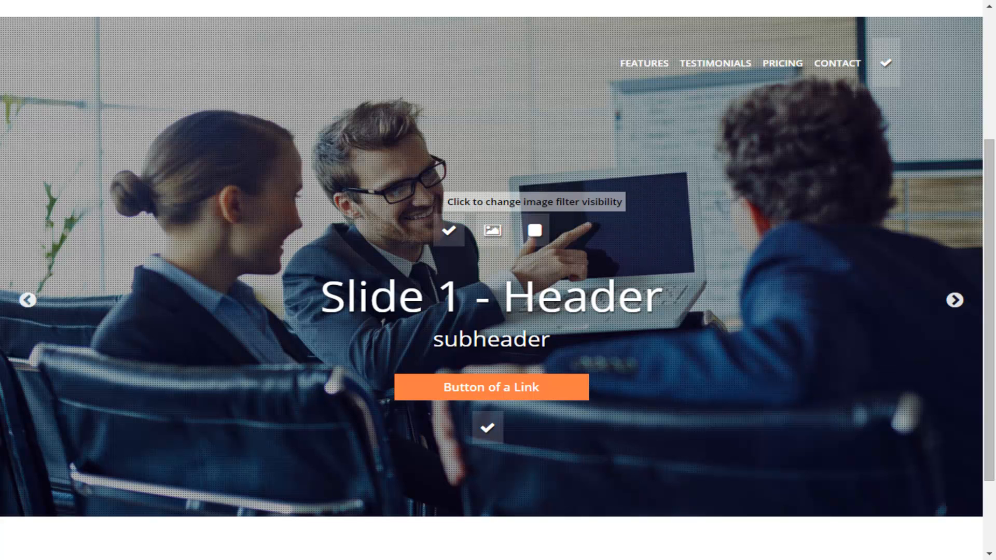
click(492, 230)
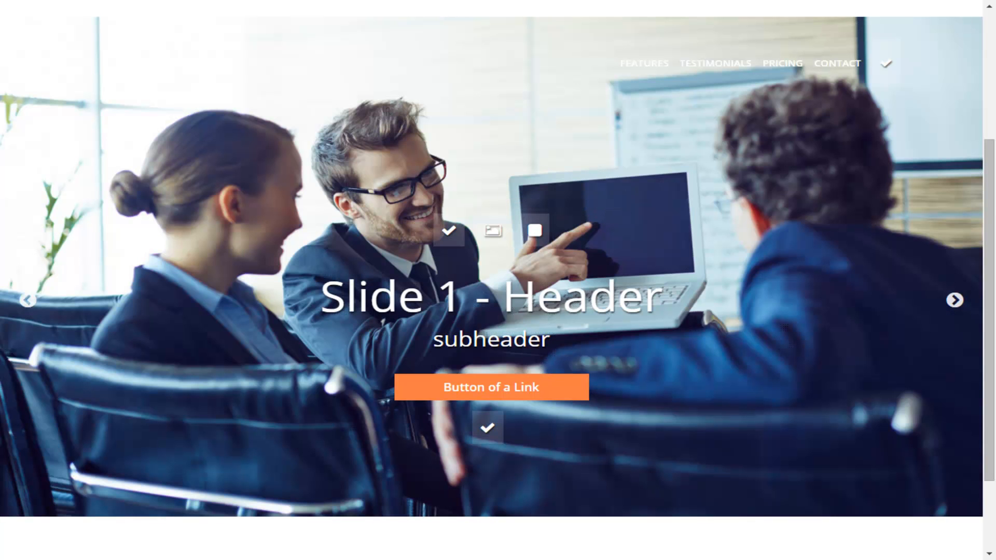
Change the first slide's header to "Great Web Design" and its subheader to "All For Your Business", and save the changes
scroll(492, 280, up, 1)
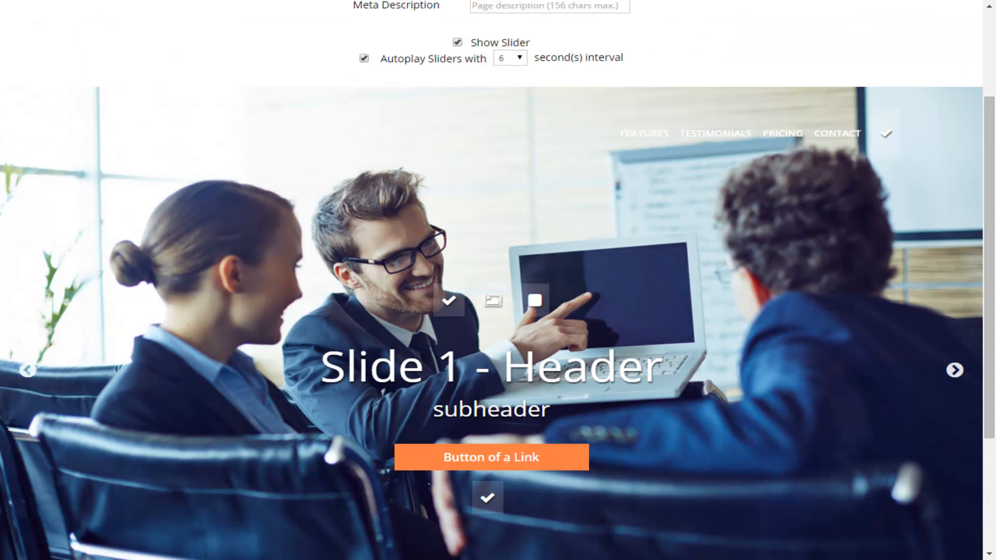
scroll(492, 332, down, 1)
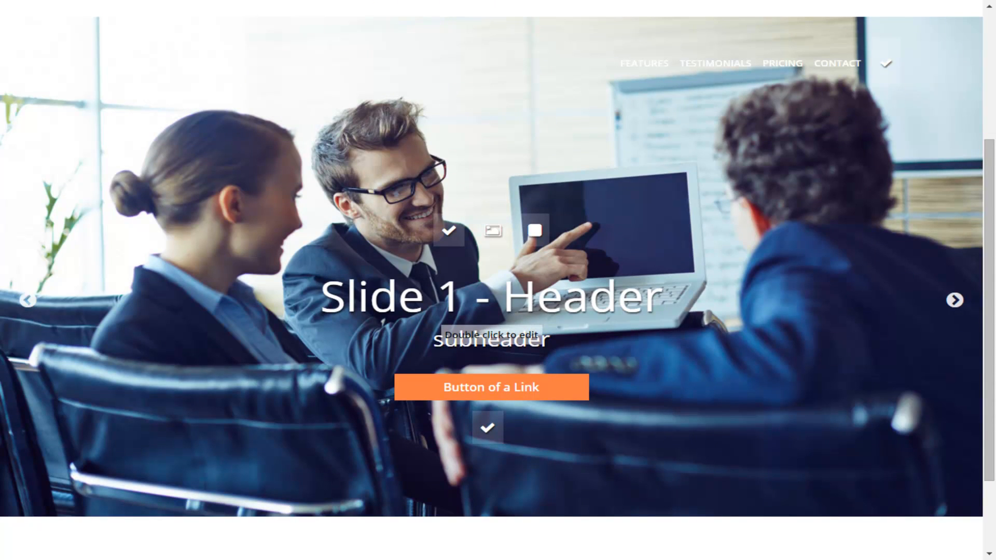
scroll(492, 333, down, 1)
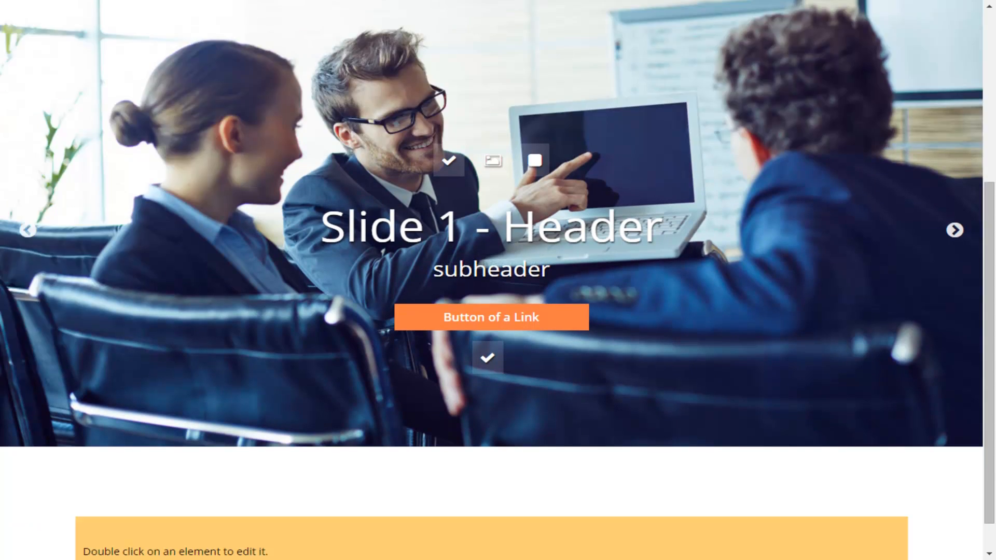
scroll(492, 332, up, 1)
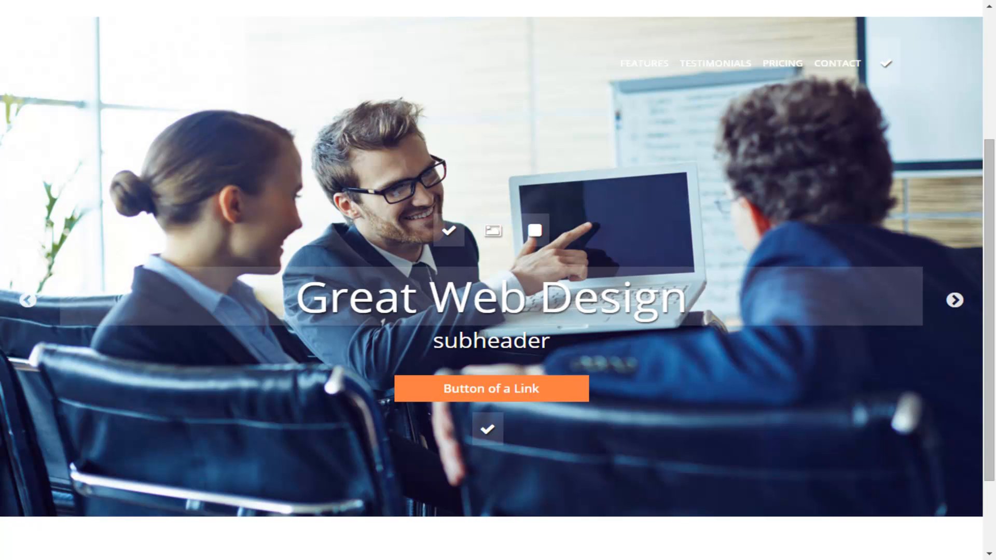
double_click(614, 299)
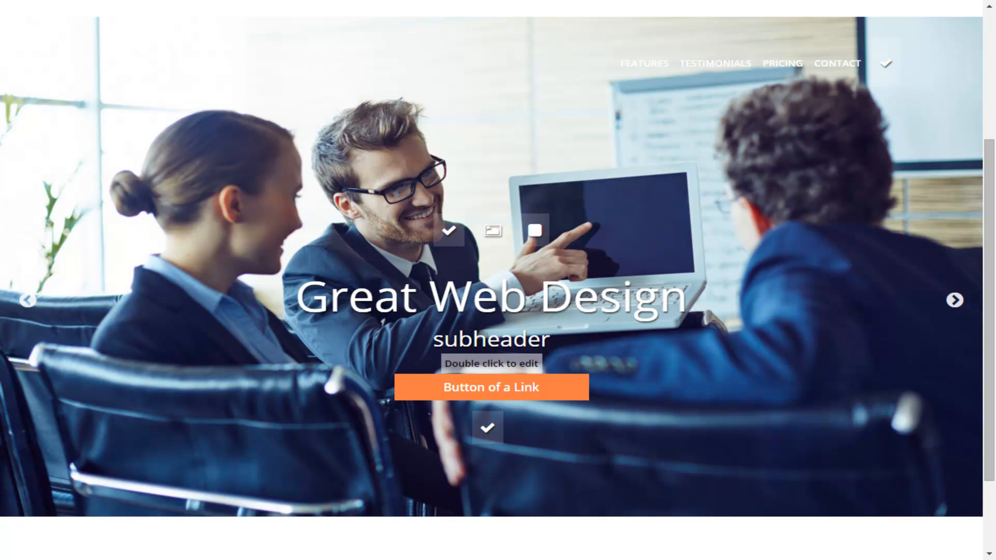
double_click(492, 340)
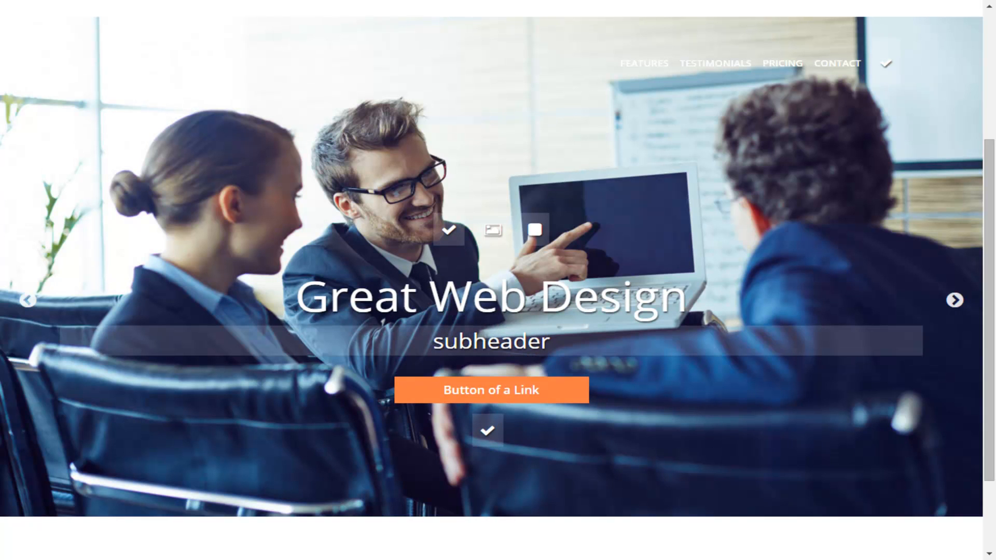
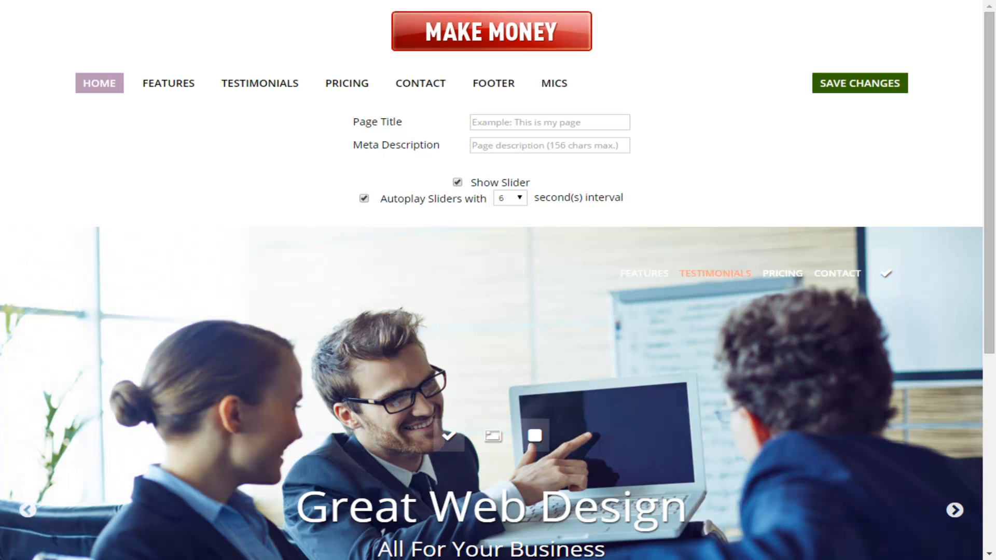
click(860, 83)
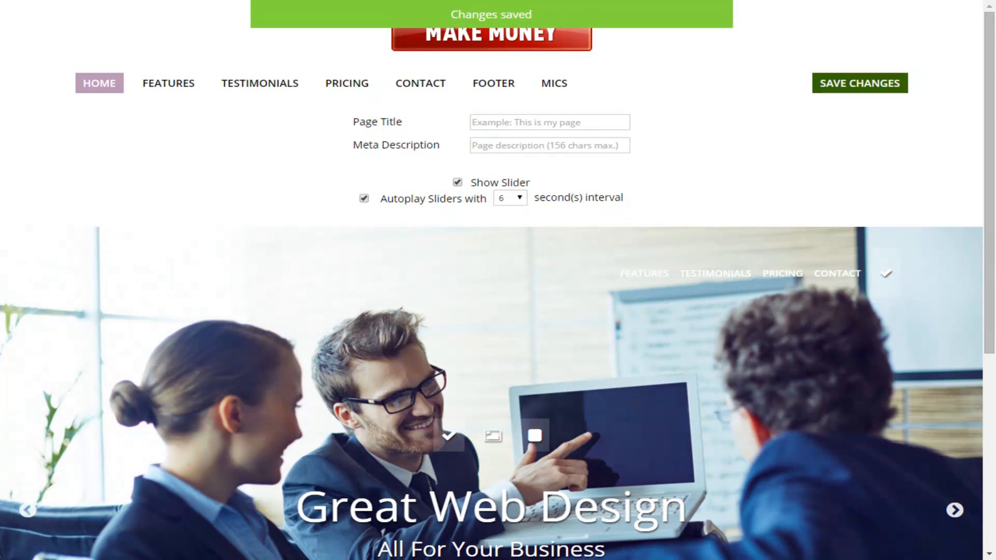
Review the saved first slide and advance the slider to the second slide
scroll(498, 280, down, 4)
scroll(498, 280, up, 3)
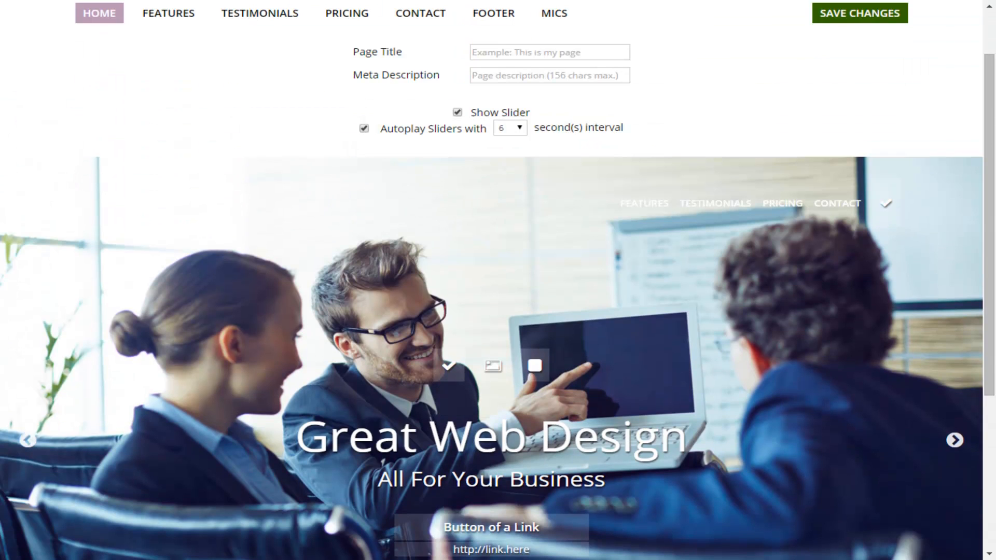
scroll(498, 280, down, 1)
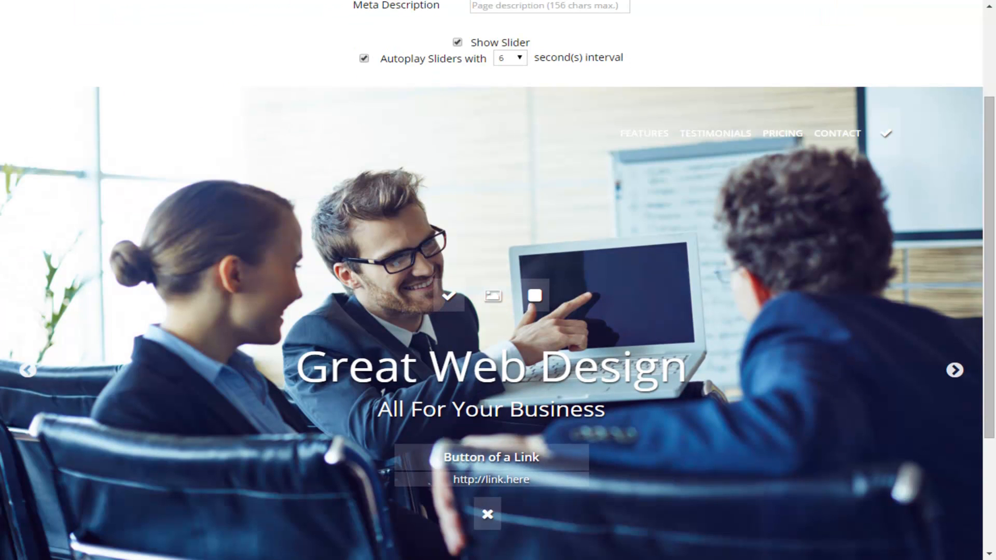
scroll(498, 280, down, 1)
scroll(498, 281, up, 1)
click(955, 370)
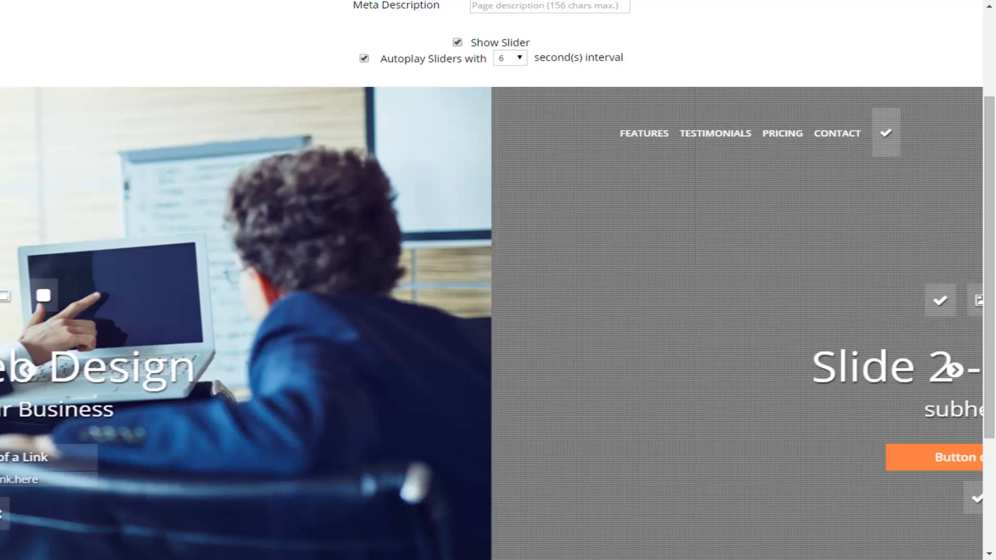
scroll(491, 402, down, 2)
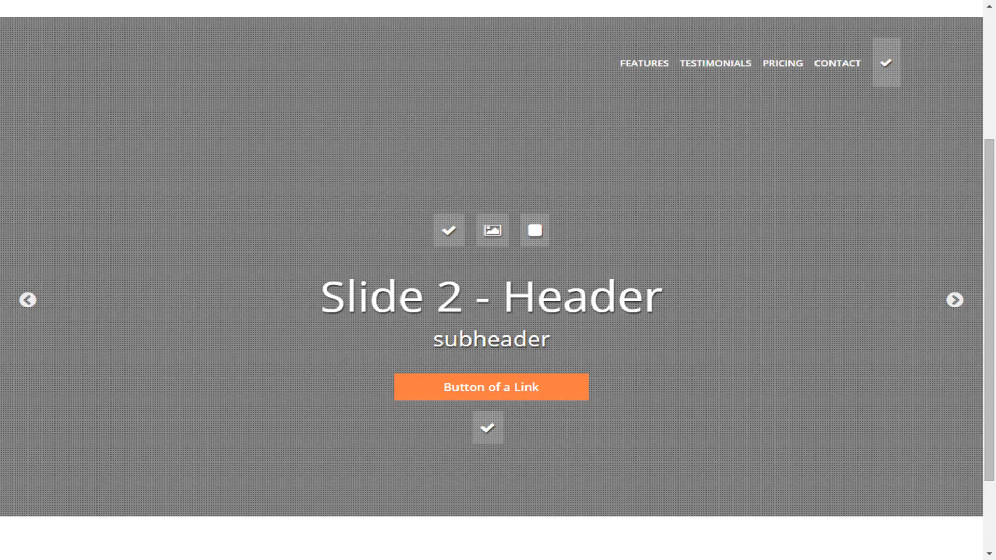
scroll(498, 281, up, 1)
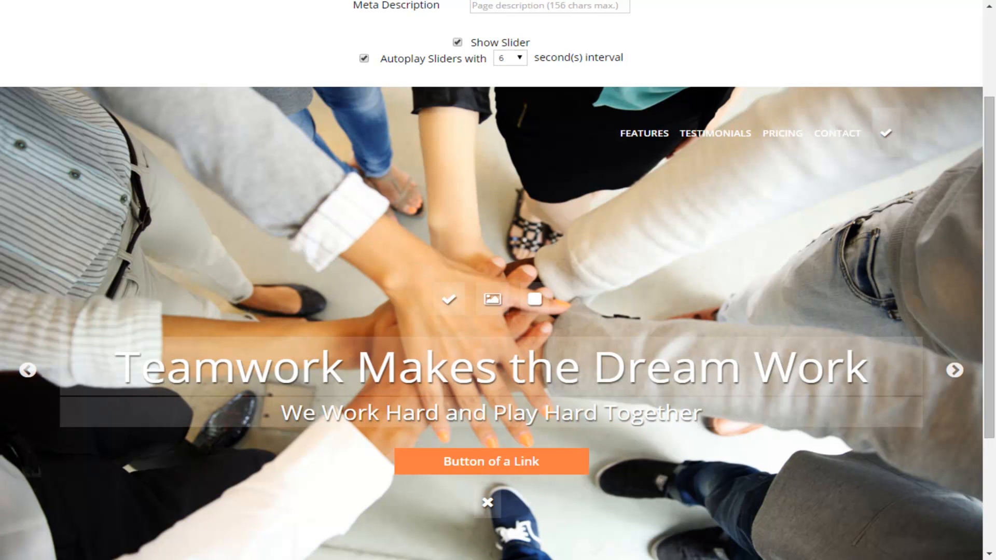
Go back to the "Personal Attention" slide, preview it without the image filter, and hide the slide
click(28, 369)
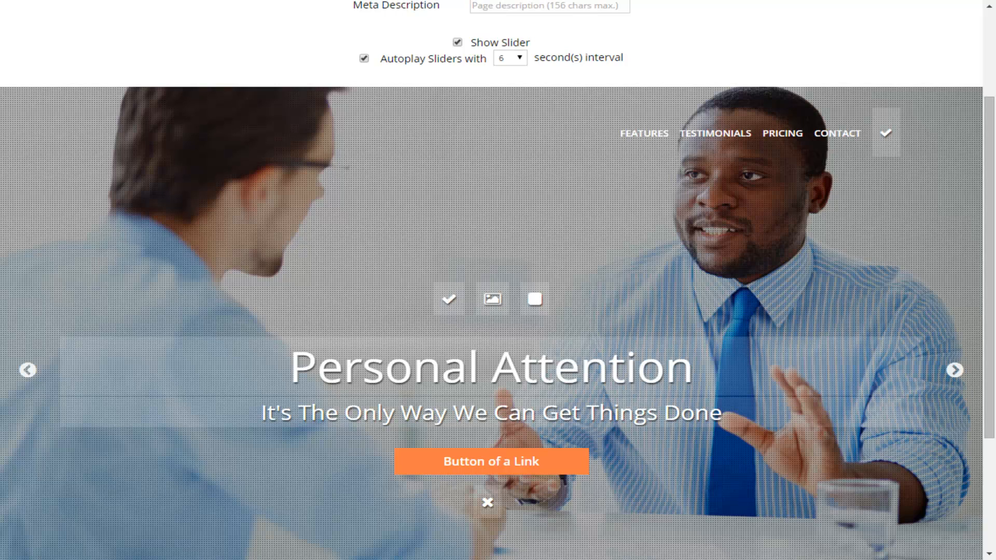
click(535, 300)
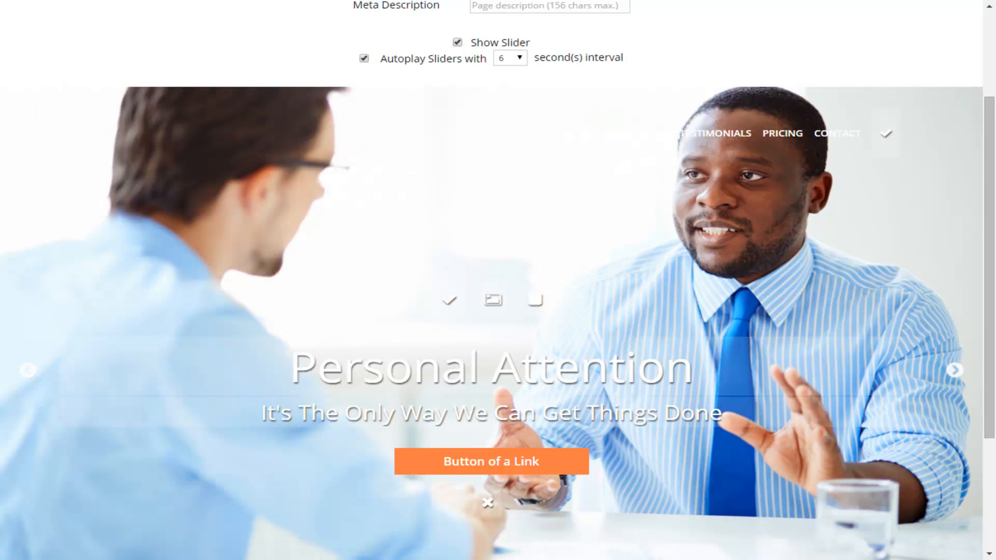
click(535, 299)
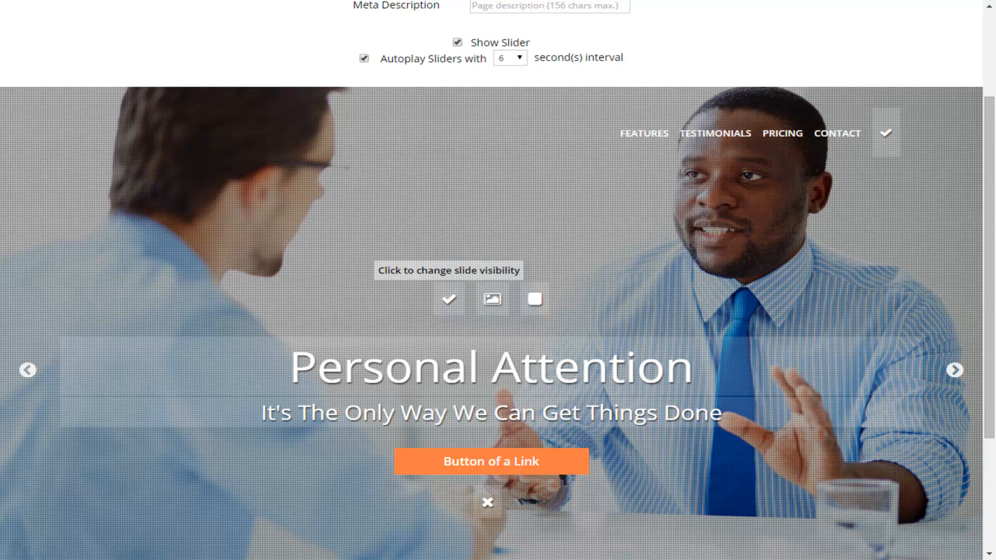
click(450, 300)
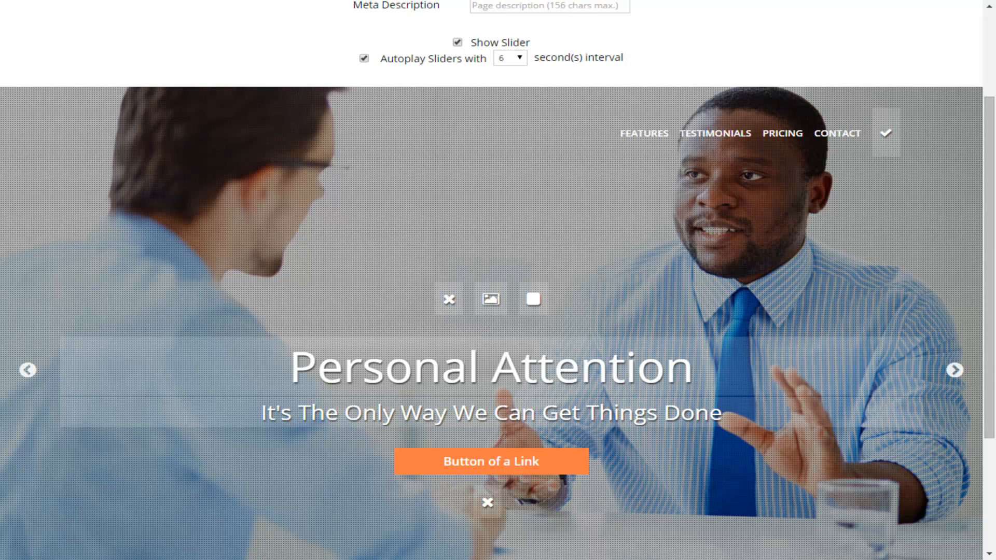
scroll(490, 299, down, 2)
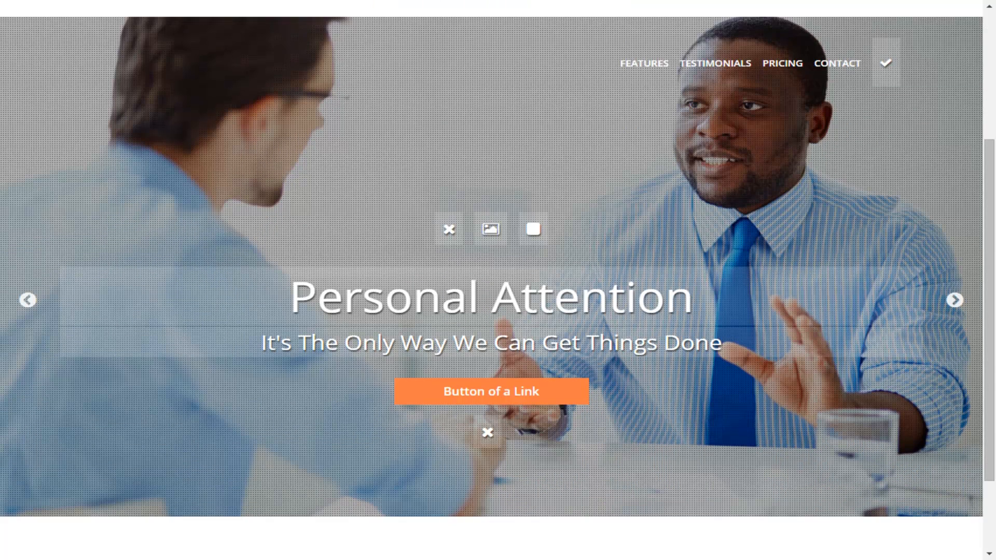
scroll(491, 300, up, 2)
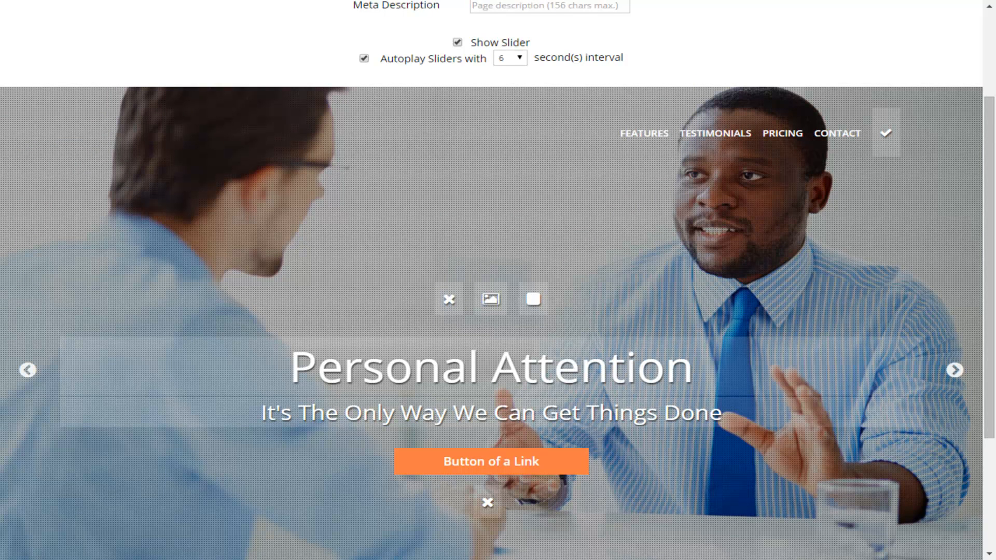
Set the slider's autoplay interval to 10 seconds
click(510, 58)
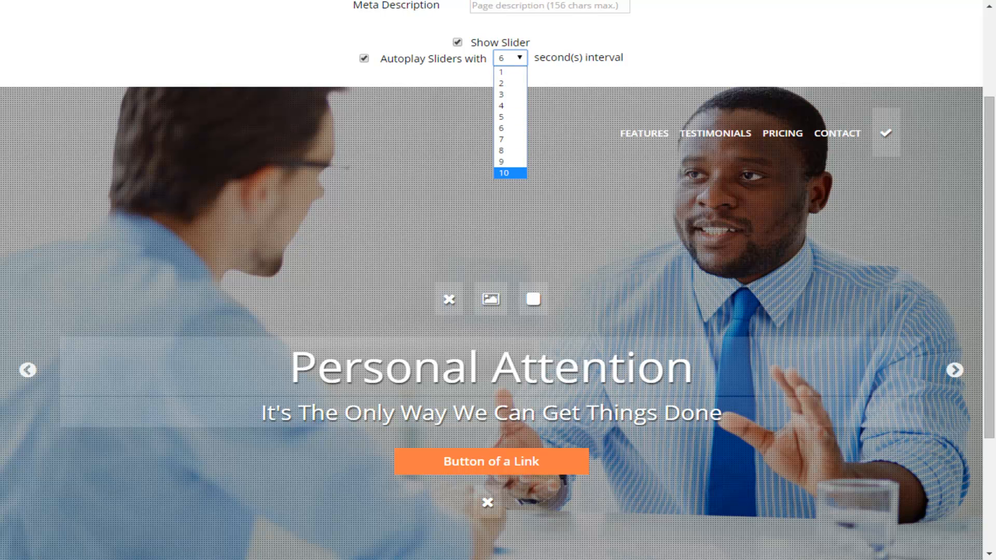
key(Escape)
key(Down)
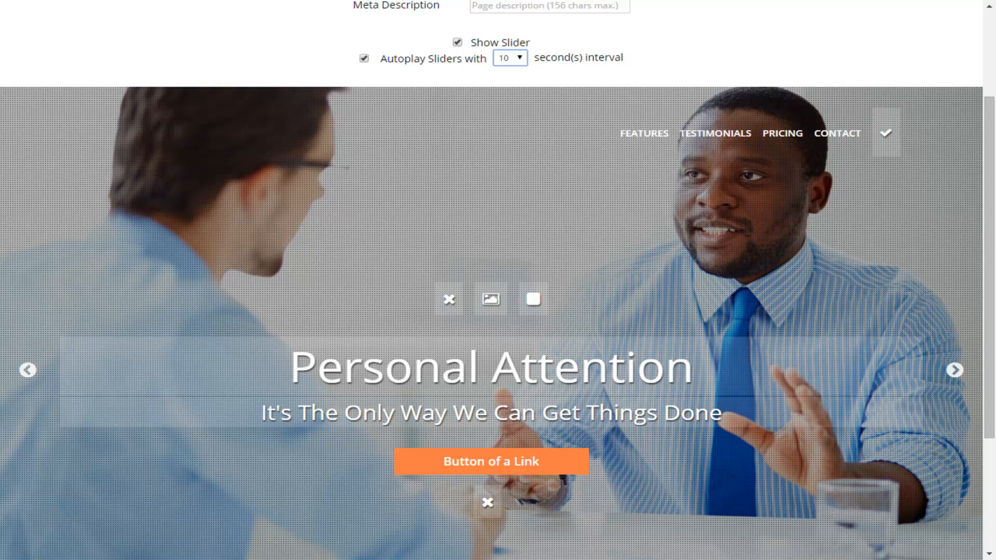
Set the page title to "Signature Web Design" and the meta description to "Houston, TX Web Design Firm", and save the changes
scroll(491, 321, up, 3)
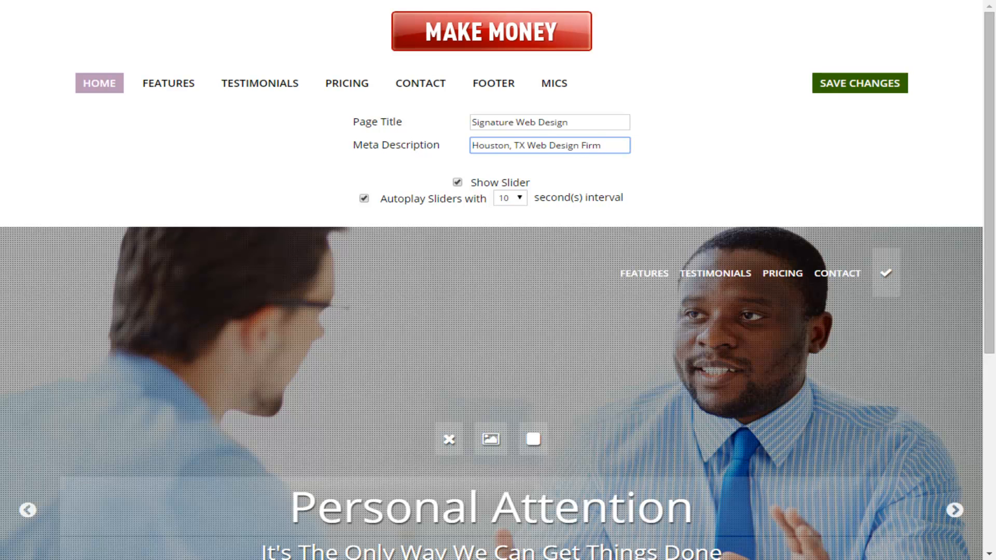
click(860, 83)
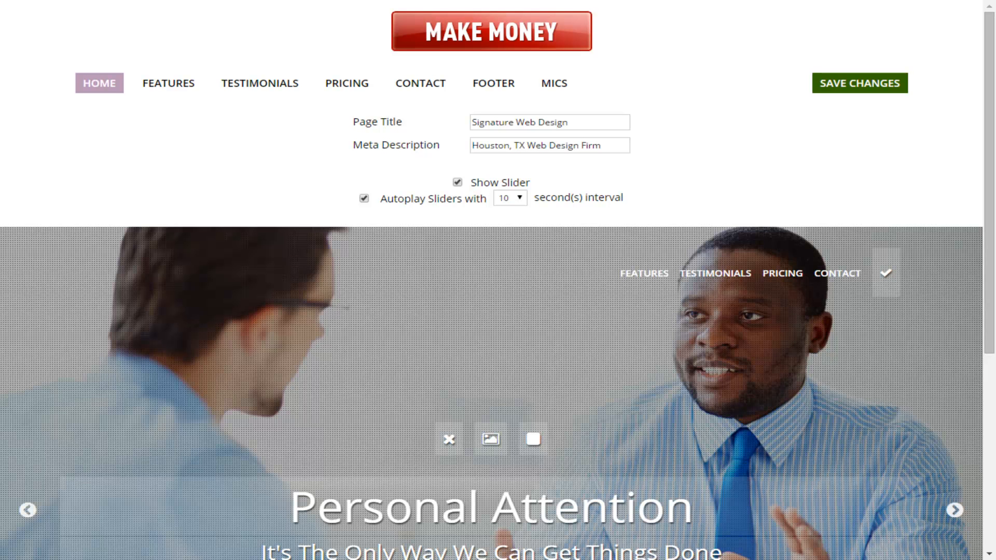
Open the Features page settings, try the page's enable option off and on, and show the features in two columns
click(168, 83)
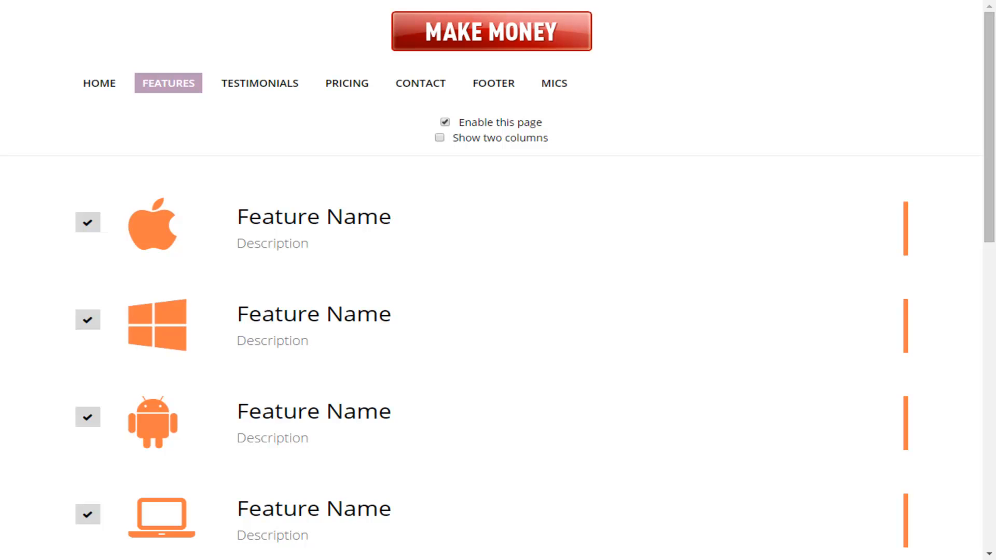
click(446, 123)
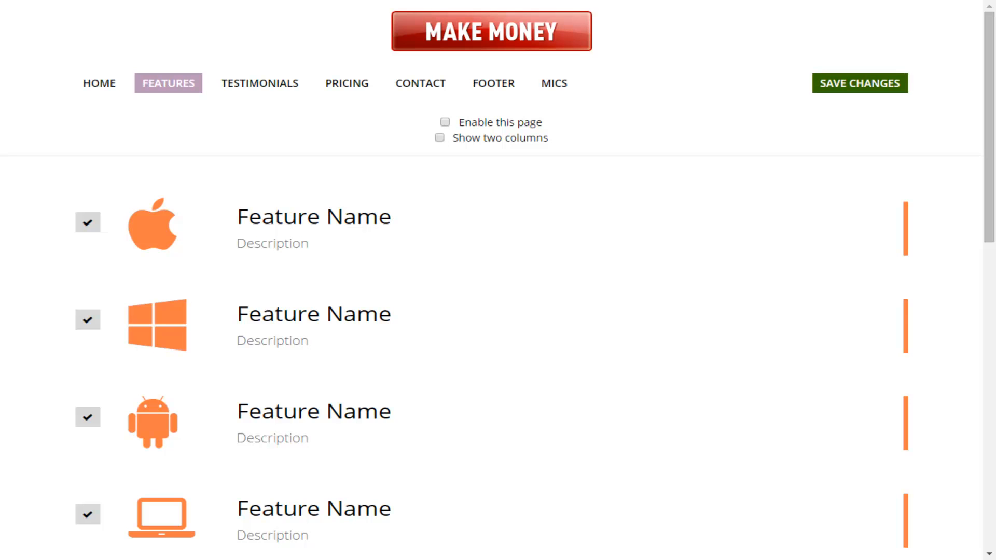
click(445, 123)
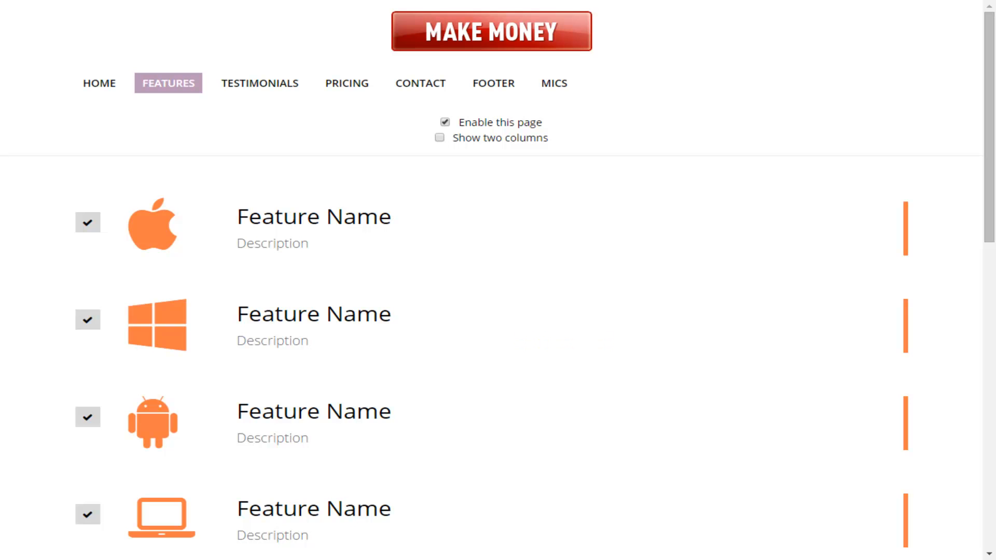
click(440, 138)
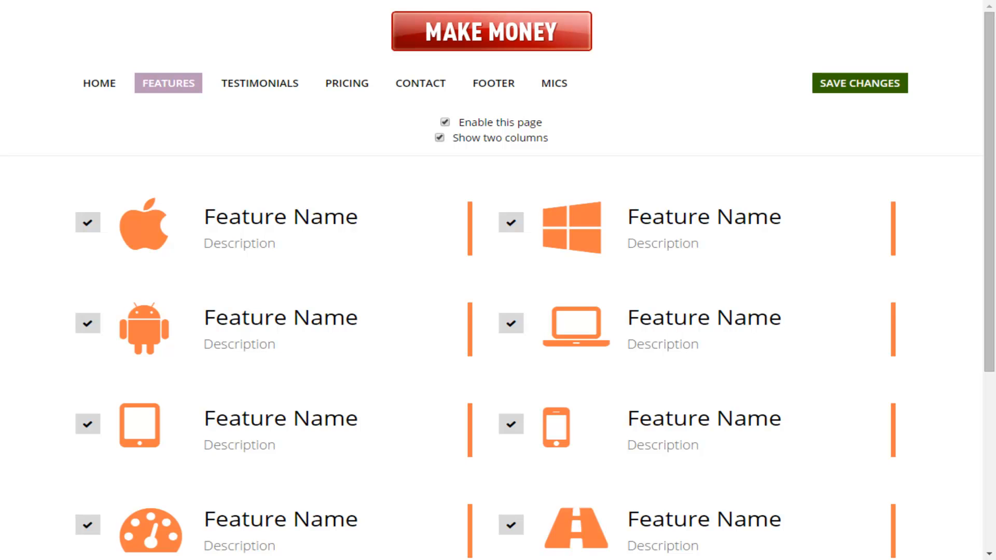
click(440, 137)
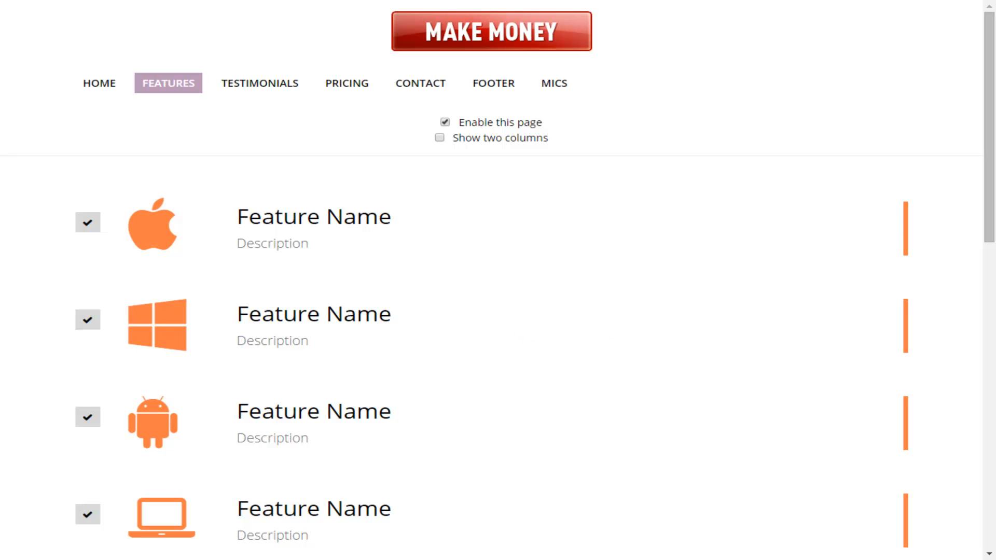
click(440, 138)
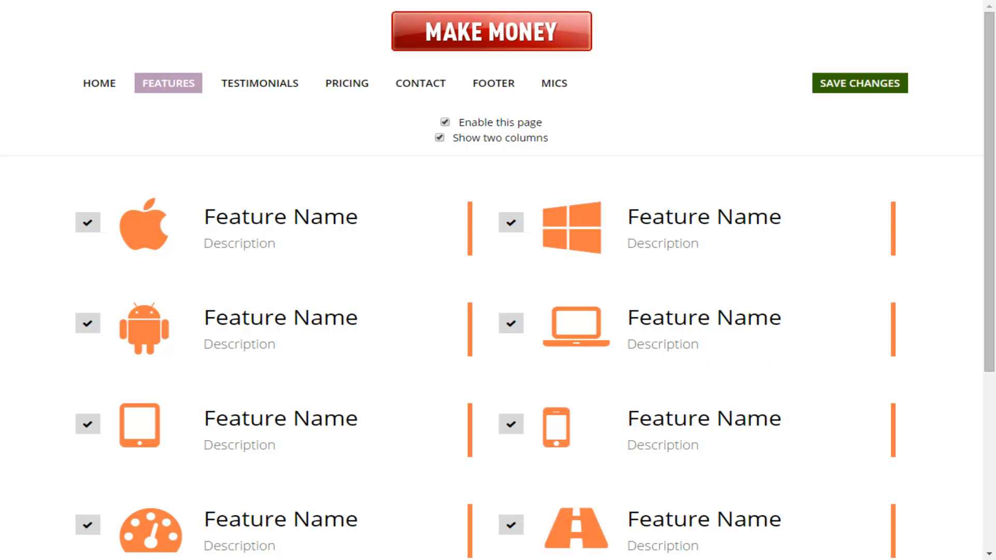
Hide the last six features, from the tablet and phone icons down to the compass and key icons
scroll(498, 311, down, 5)
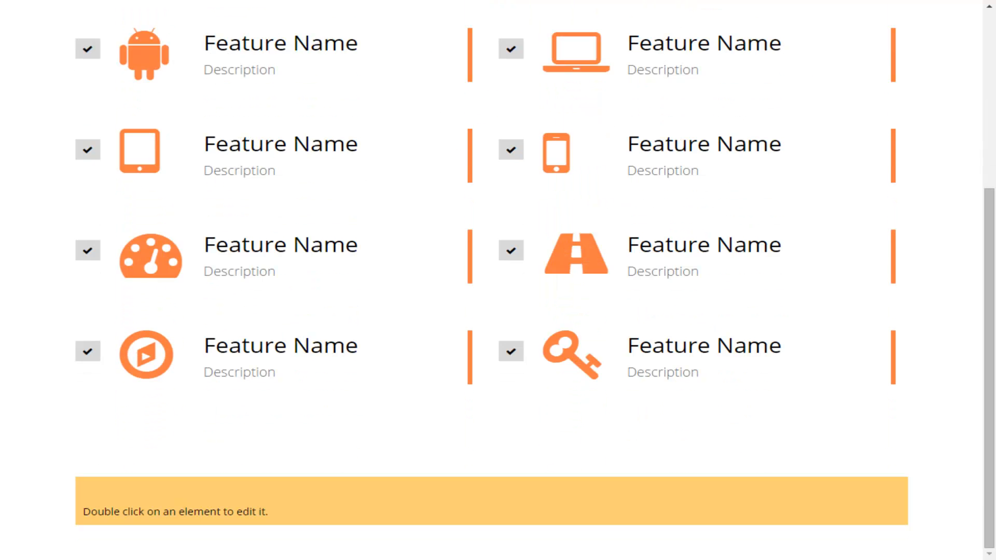
scroll(498, 311, up, 3)
scroll(498, 280, up, 2)
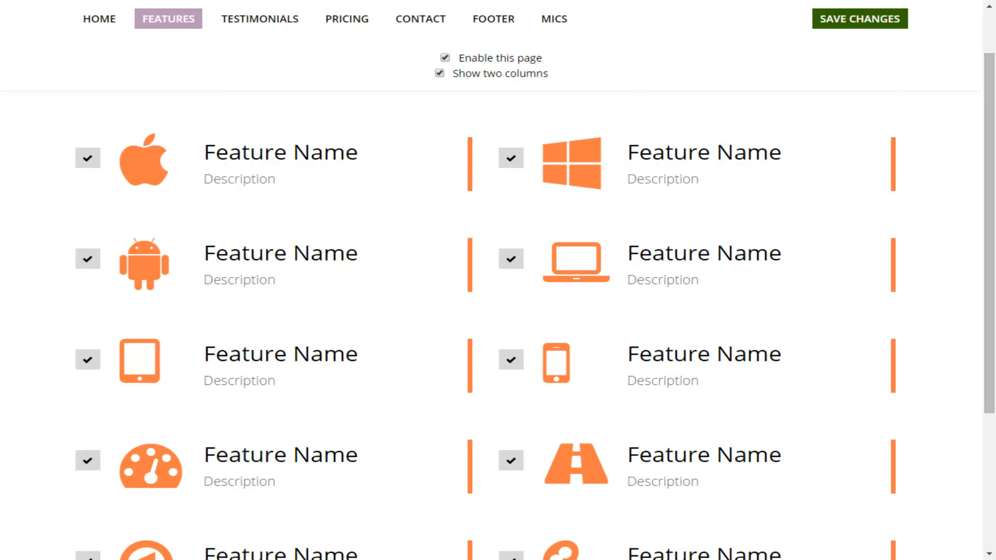
scroll(498, 280, down, 2)
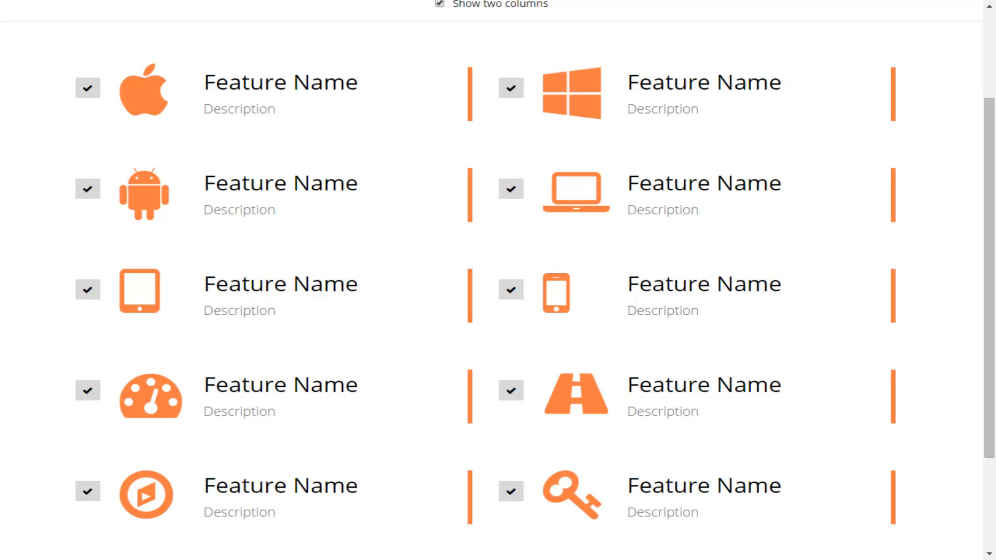
click(88, 491)
click(511, 492)
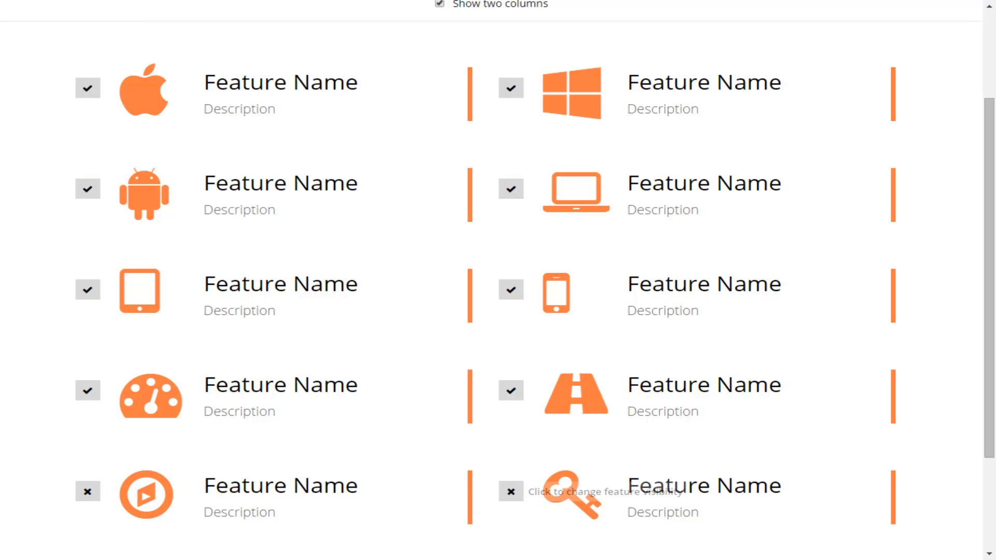
click(511, 390)
click(88, 390)
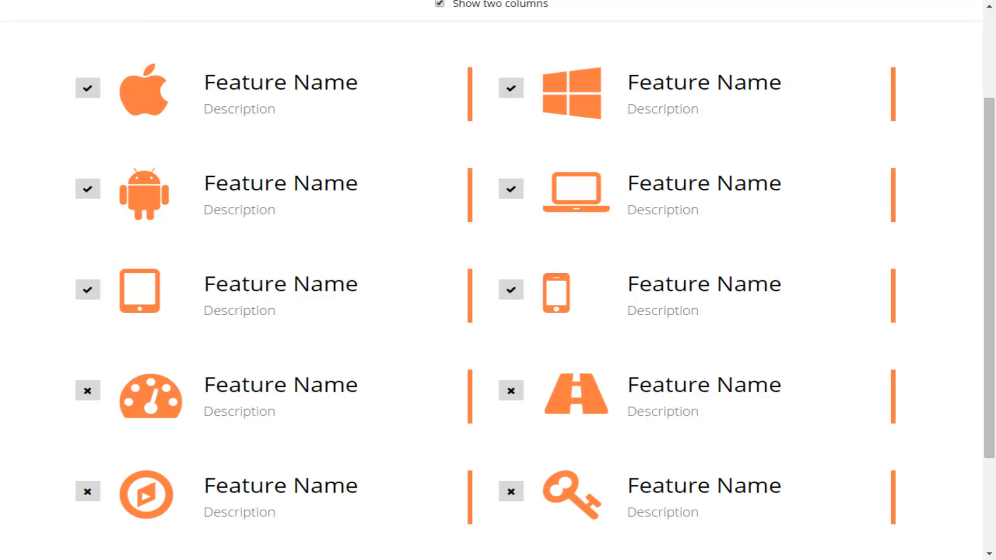
click(88, 289)
click(511, 290)
Name the four visible features Apple, Microsoft, Android and Home Compatible, with descriptions "IoS Complant", "Windows 10 Compliant", "Google Compliant" and "4K Compatible"
scroll(727, 519, up, 2)
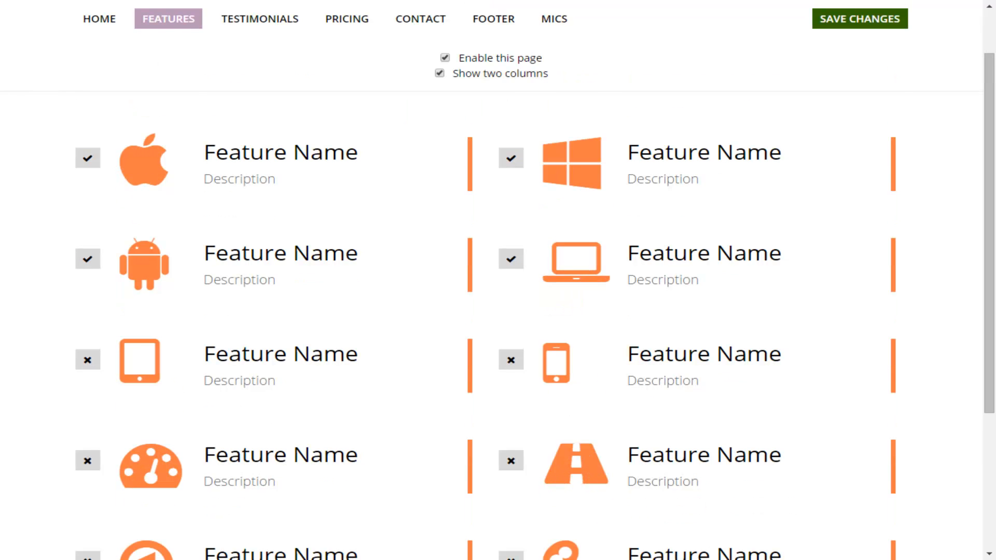
scroll(498, 280, up, 1)
scroll(498, 281, down, 1)
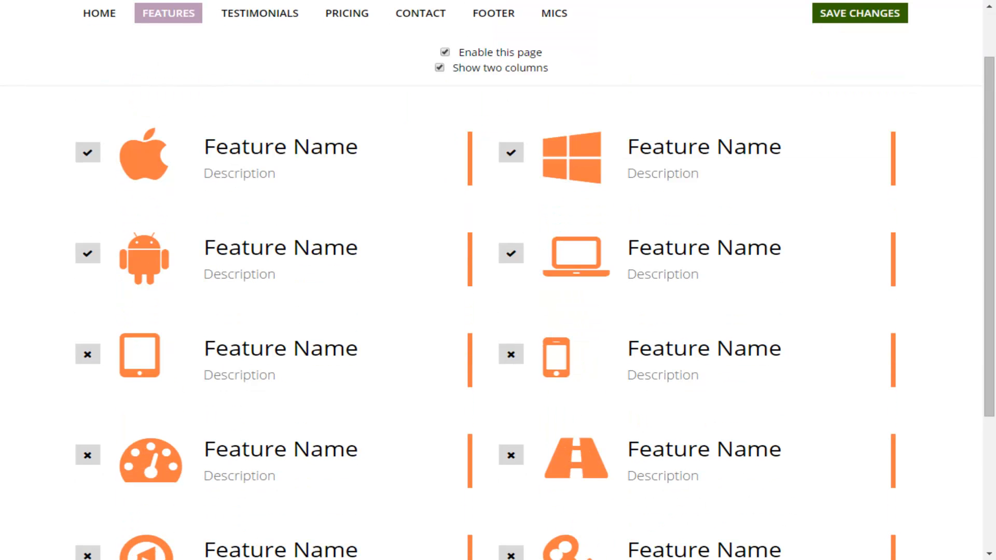
scroll(498, 280, up, 1)
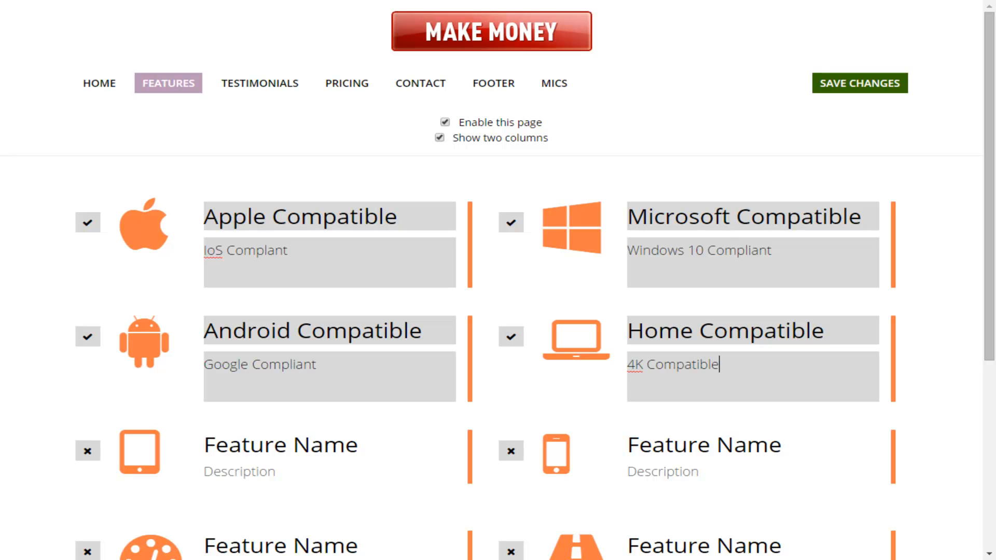
click(398, 217)
double_click(399, 216)
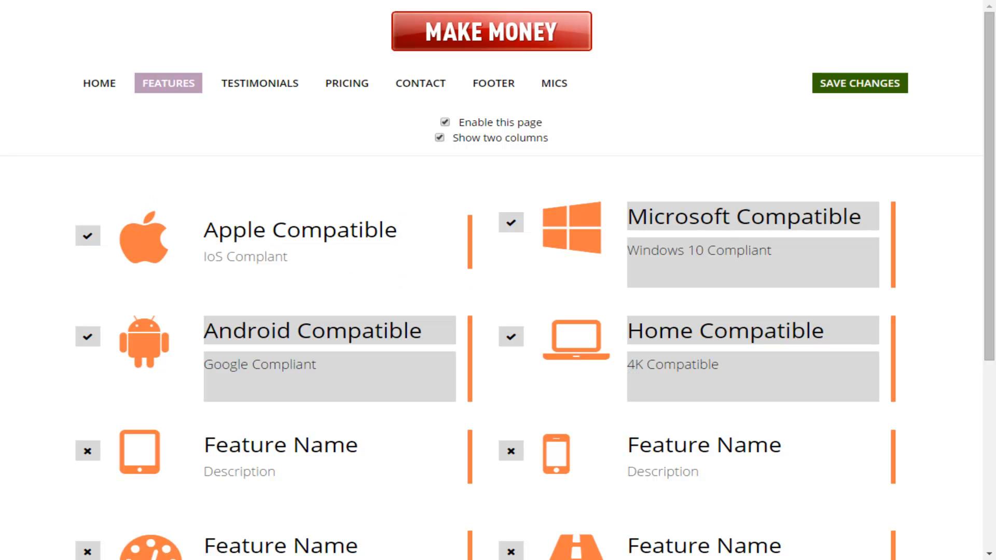
double_click(863, 216)
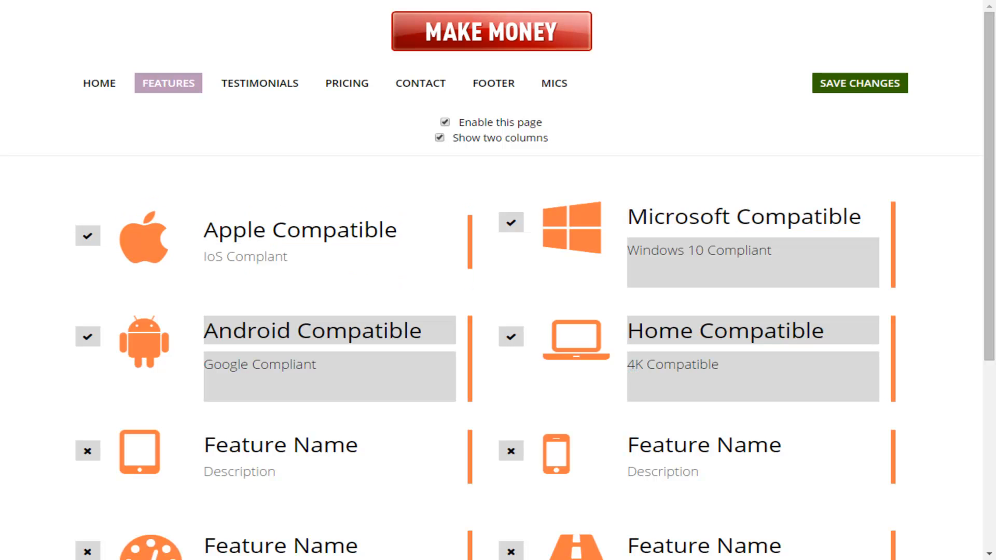
double_click(810, 251)
double_click(845, 317)
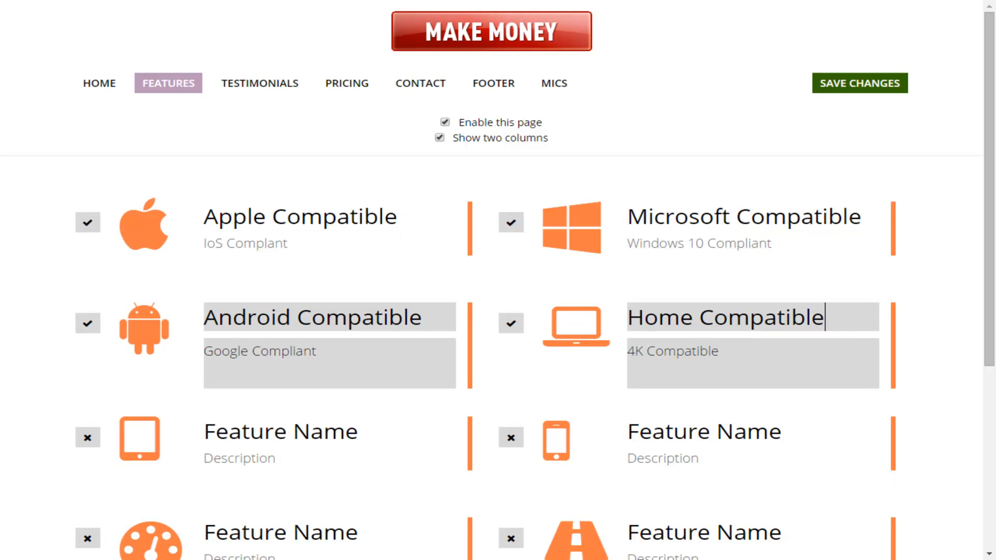
double_click(768, 358)
double_click(340, 357)
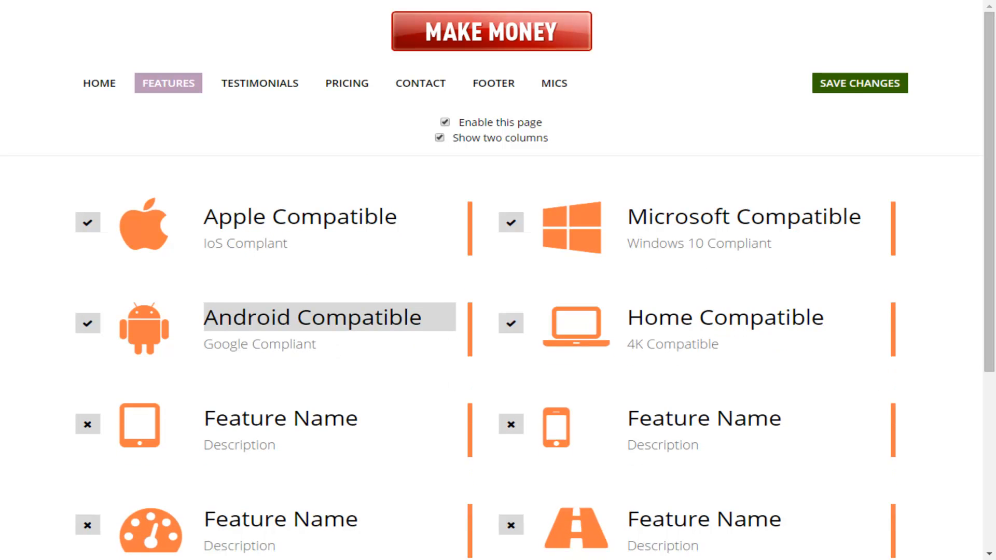
double_click(435, 318)
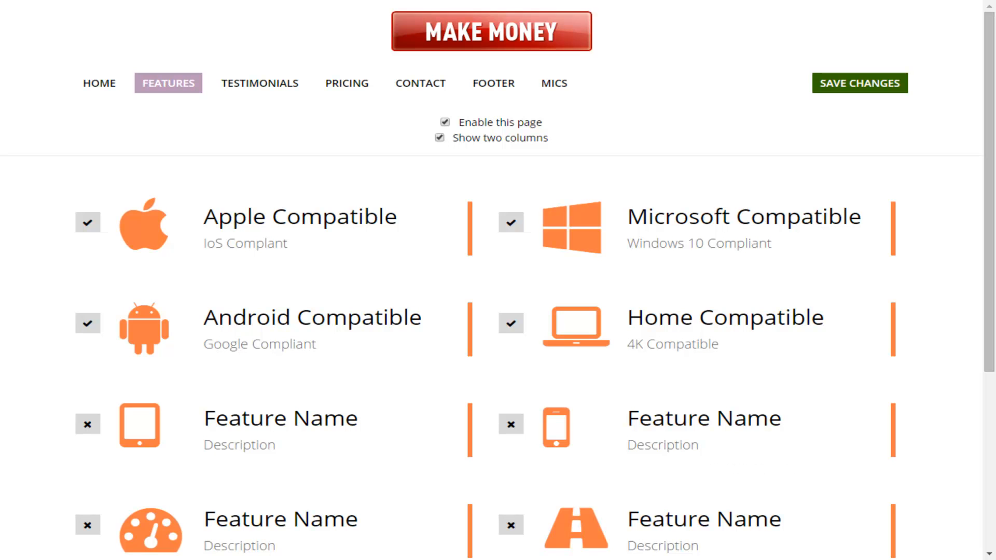
Replace the laptop icon of the "Home Compatible" feature with the fa-camera icon and save the changes
click(576, 325)
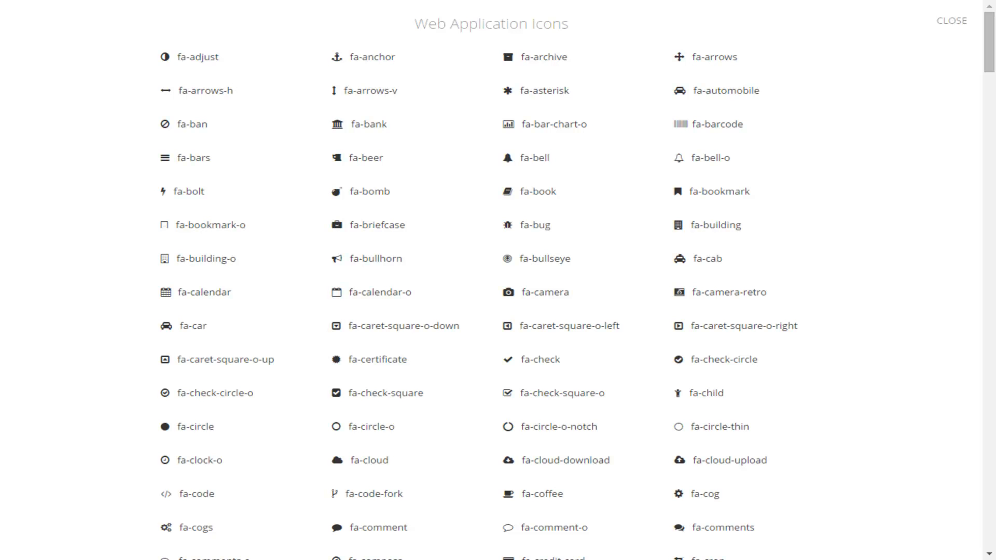
key(Escape)
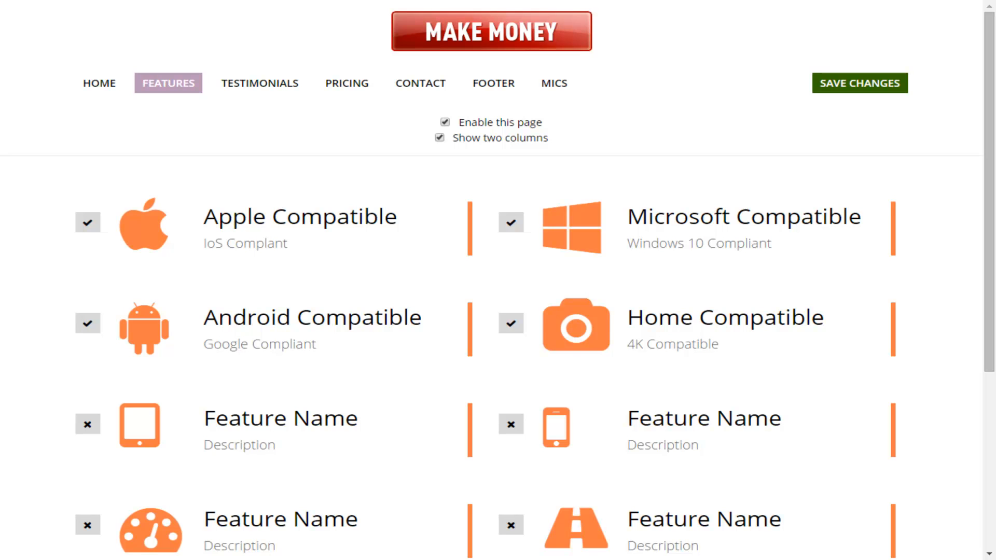
click(859, 83)
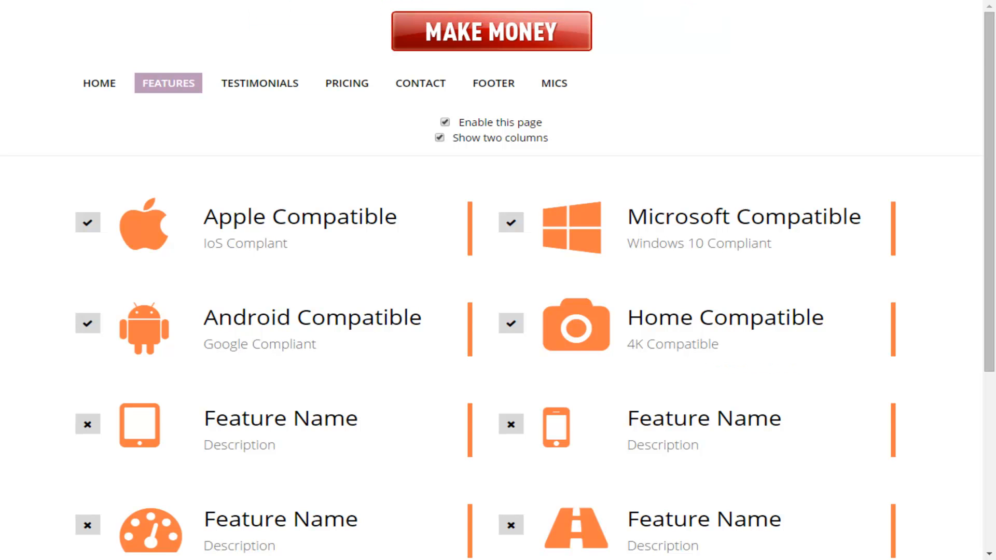
Review the saved features, open the Testimonials page settings, and disable and save that page
scroll(498, 281, down, 2)
scroll(498, 280, down, 4)
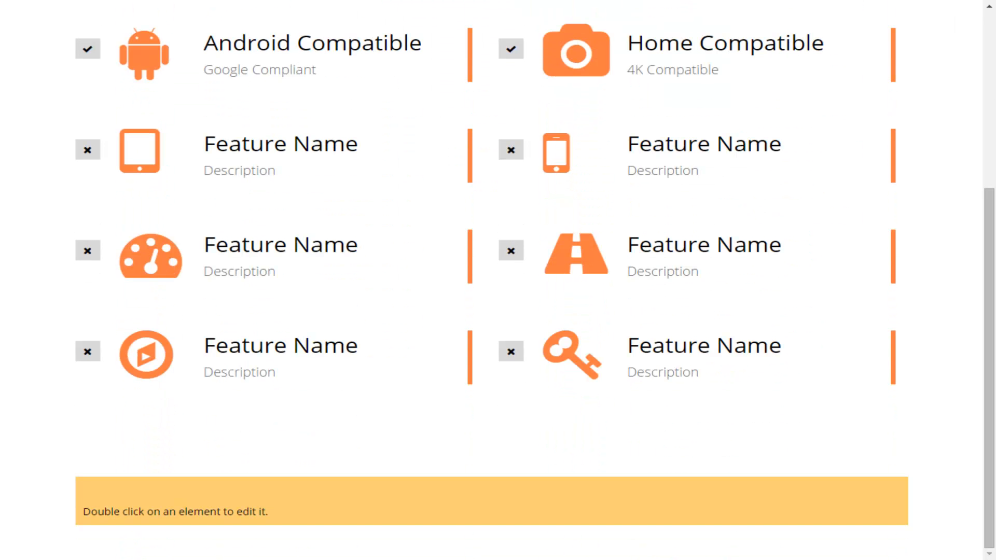
scroll(498, 280, up, 4)
scroll(498, 280, up, 1)
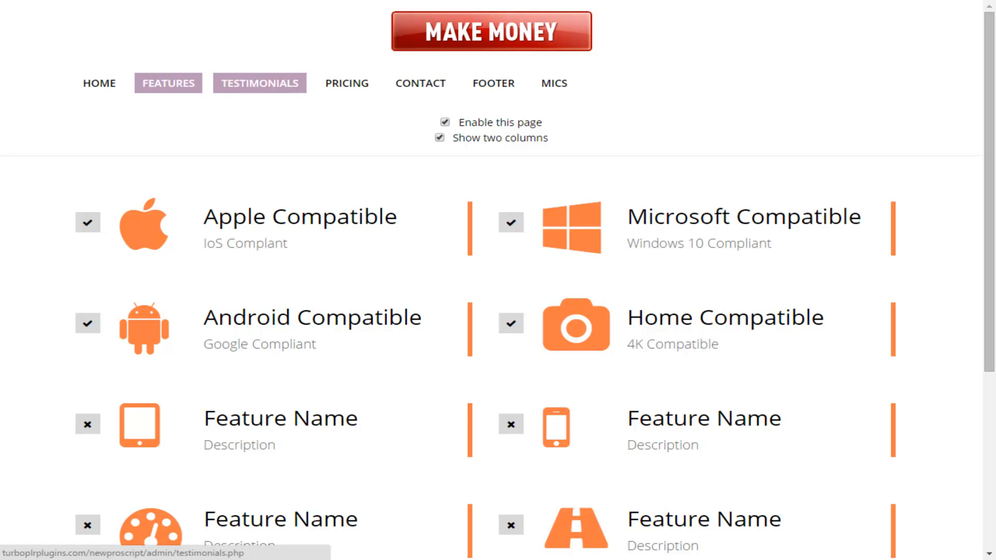
click(260, 83)
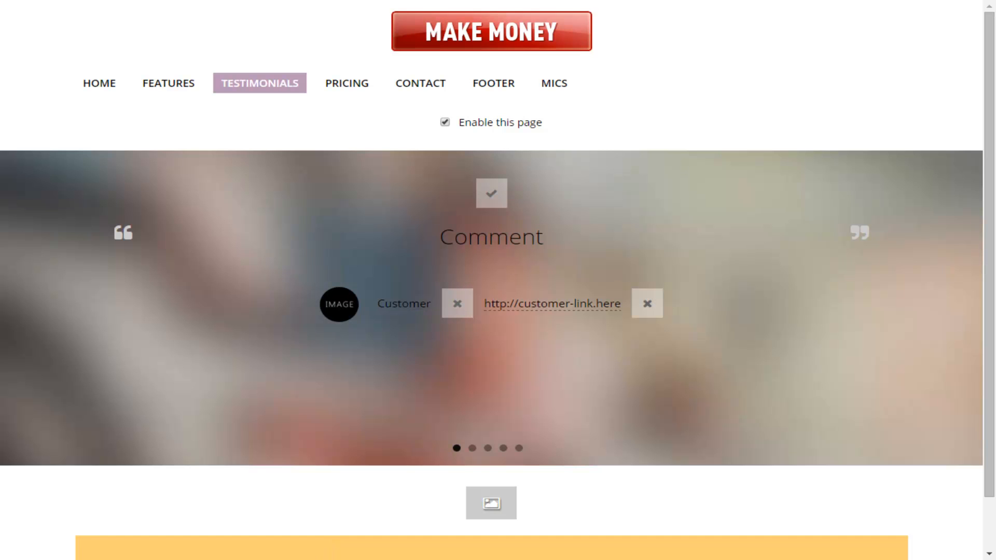
click(445, 122)
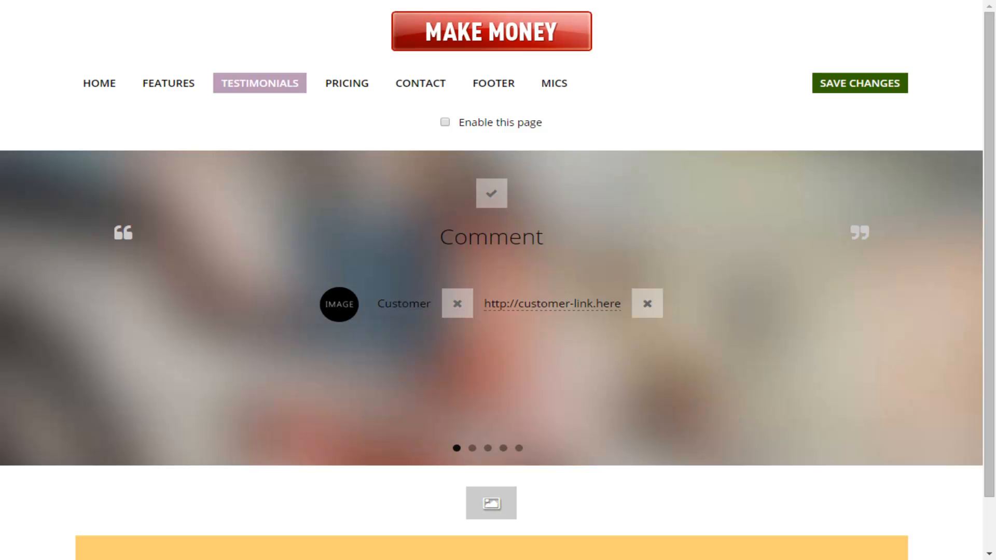
click(860, 83)
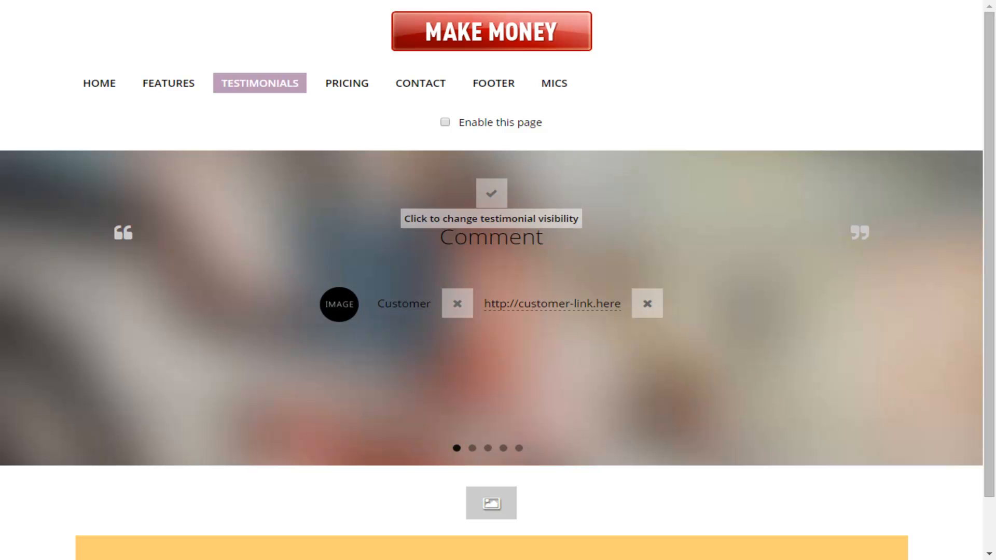
Keep the first testimonial visible and replace its comment with "I Love This Company...We Get Good Service"
click(491, 193)
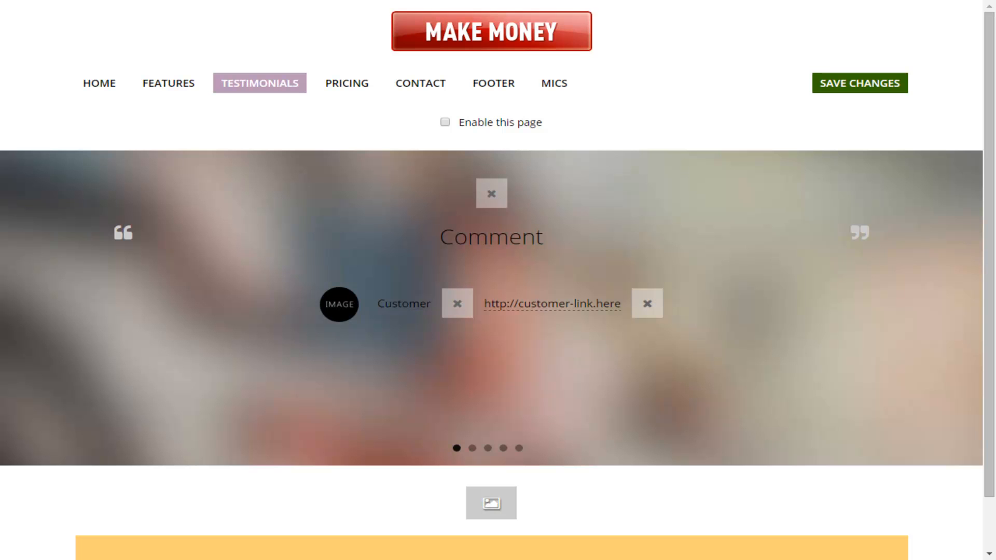
click(491, 193)
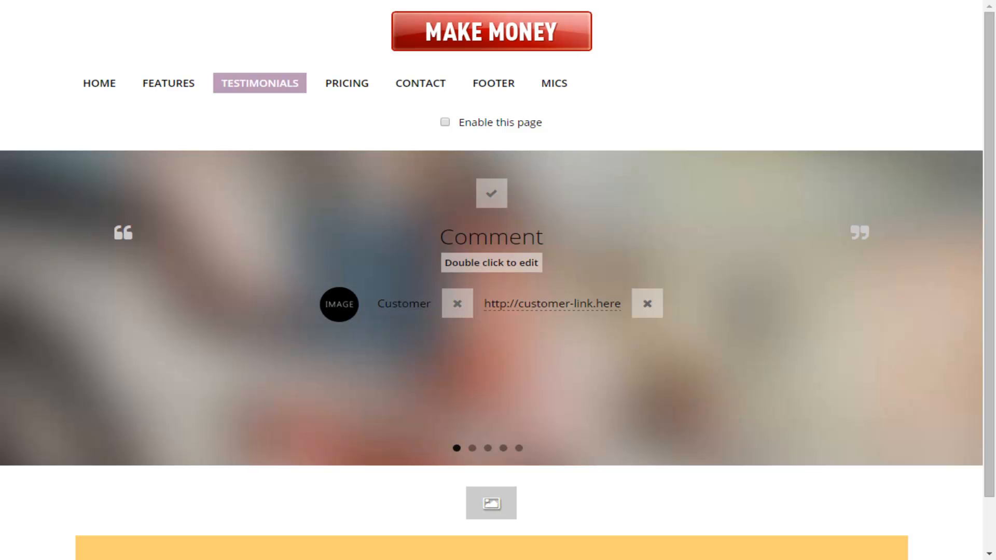
double_click(491, 237)
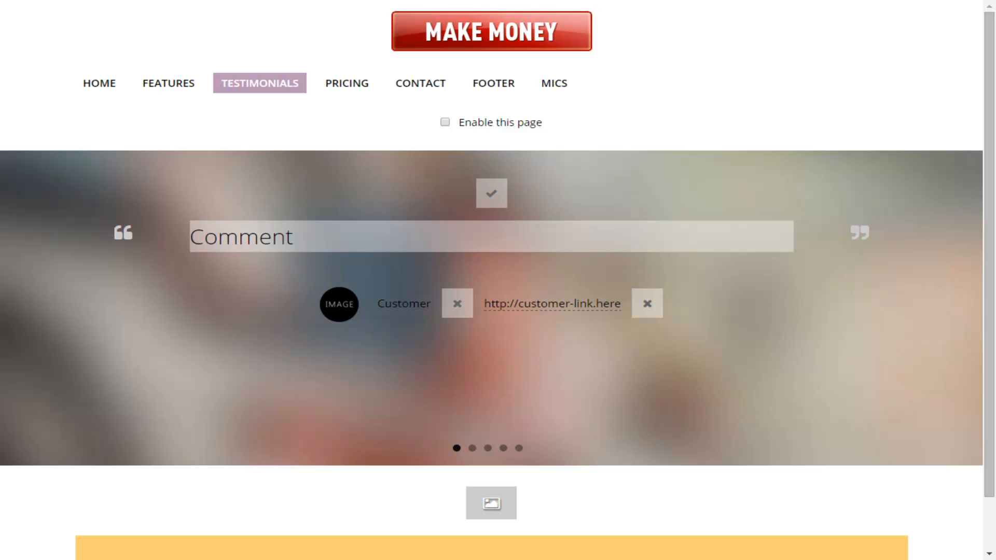
key(BackSpace)
key(BackSpace)
key(BackSpace)
key(BackSpace)
key(BackSpace)
key(BackSpace)
key(BackSpace)
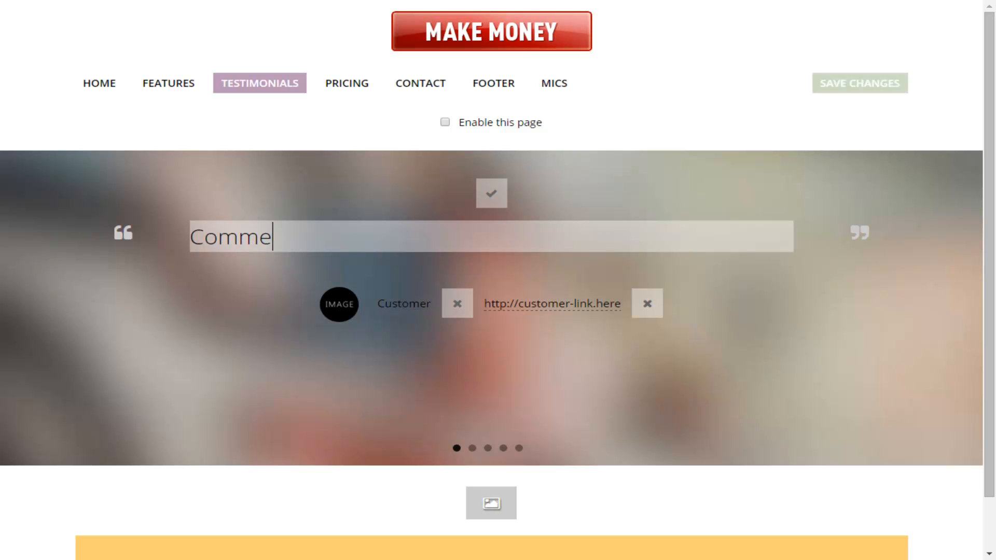
text(I Love This Company...We Get Good Service)
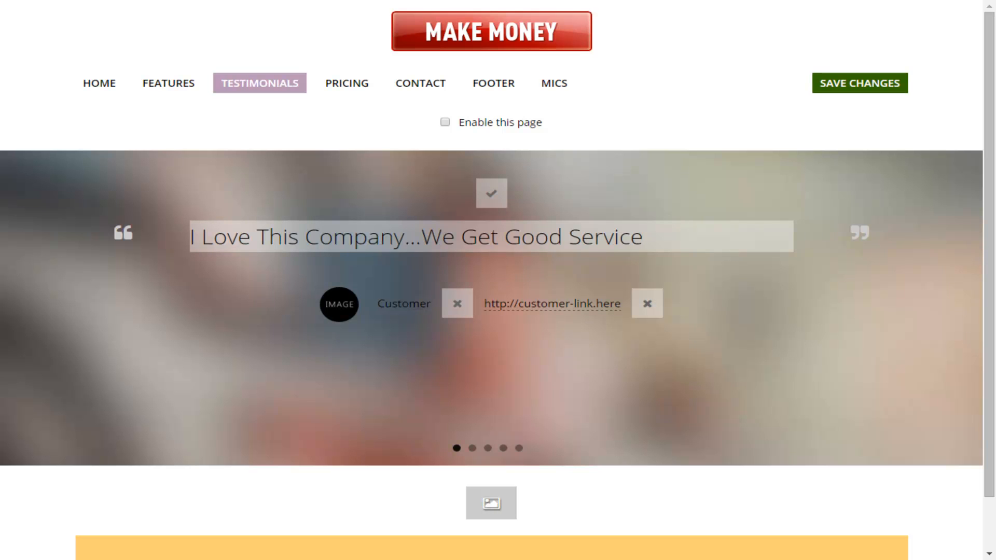
key(ctrl+shift+Left)
key(Return)
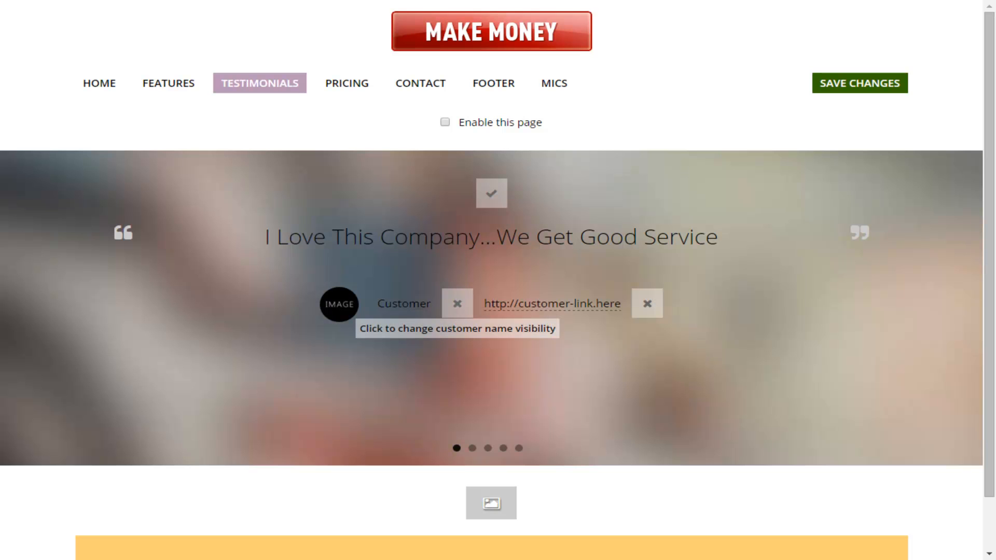
Show the first testimonial's customer name and link, and hide both again
click(457, 303)
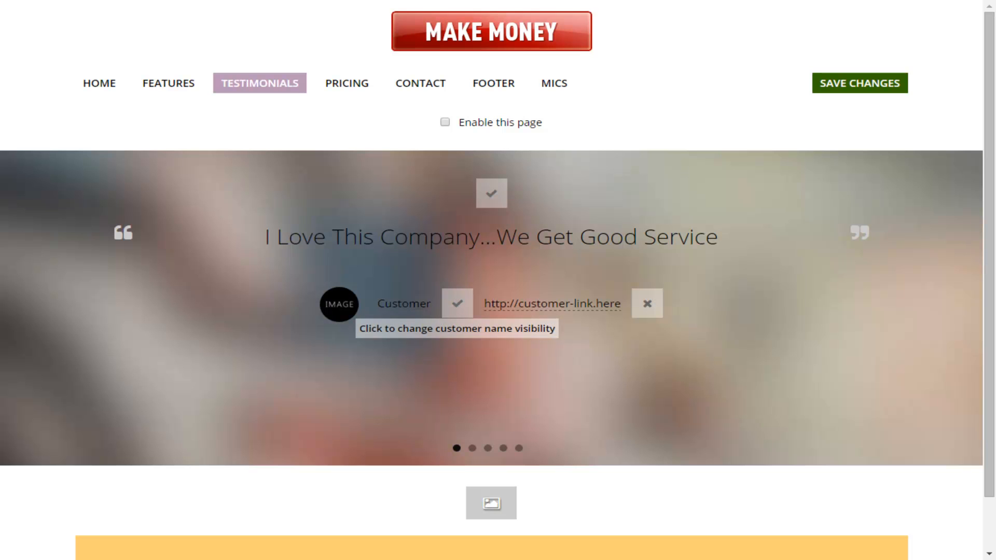
click(648, 304)
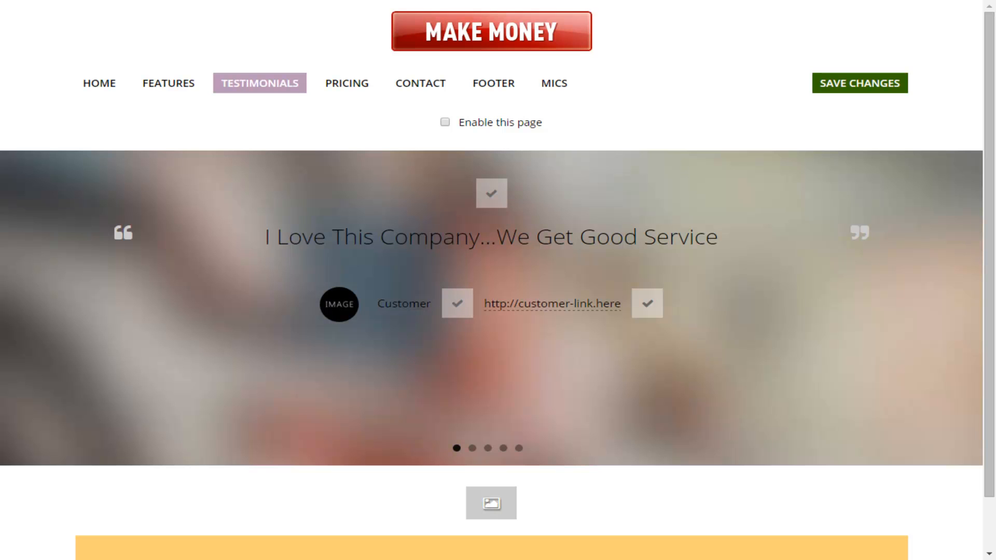
click(457, 304)
click(647, 303)
Change the testimonials background to the photo of business people around a laptop and hide the first testimonial
click(860, 83)
scroll(492, 280, down, 1)
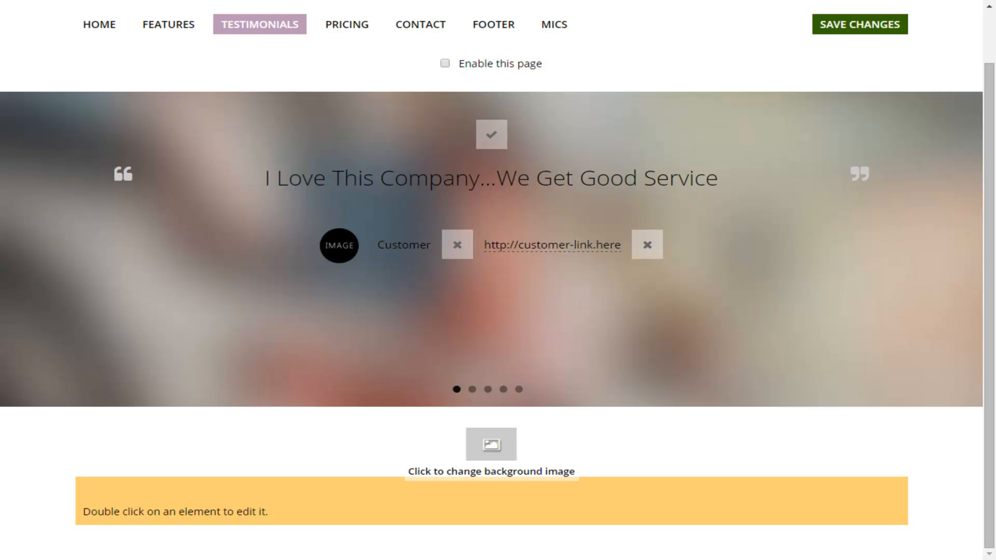
click(491, 444)
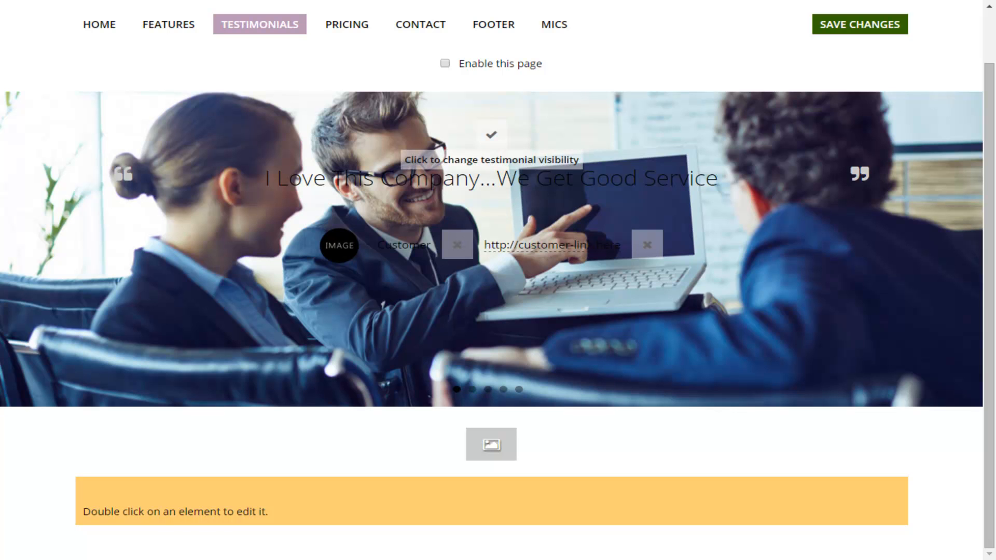
click(491, 135)
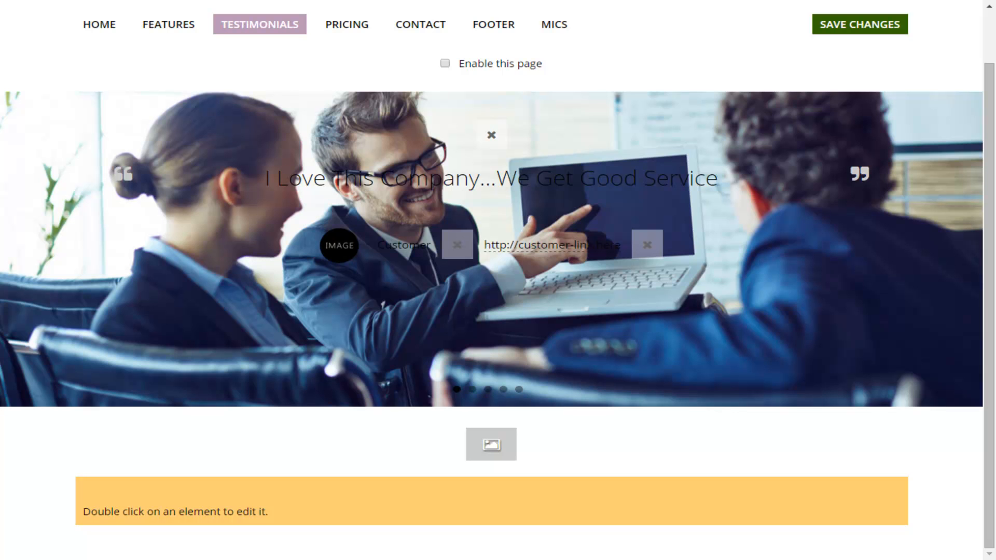
key(F11)
On the Pricing page, set the header to "Your Plans Are Our Business" and the subheader to "The Best Rates Available"
click(347, 24)
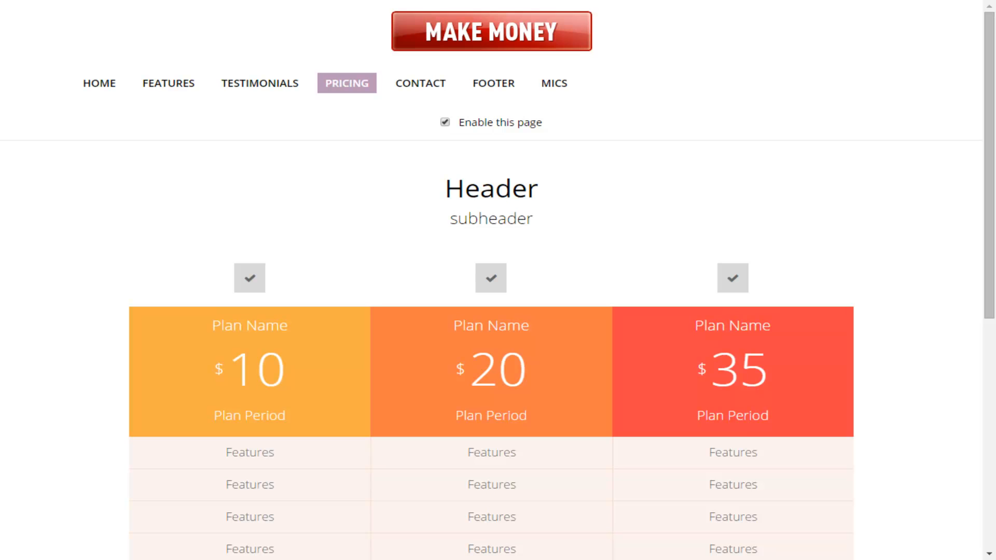
scroll(491, 311, down, 1)
scroll(491, 311, up, 1)
double_click(493, 197)
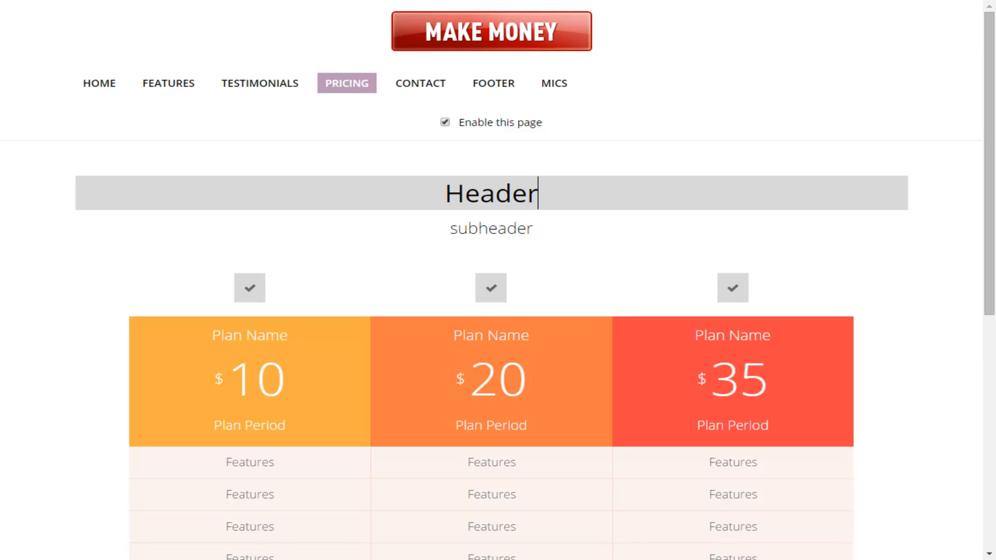
key(ctrl+a)
text(Your Plans Are Our Business)
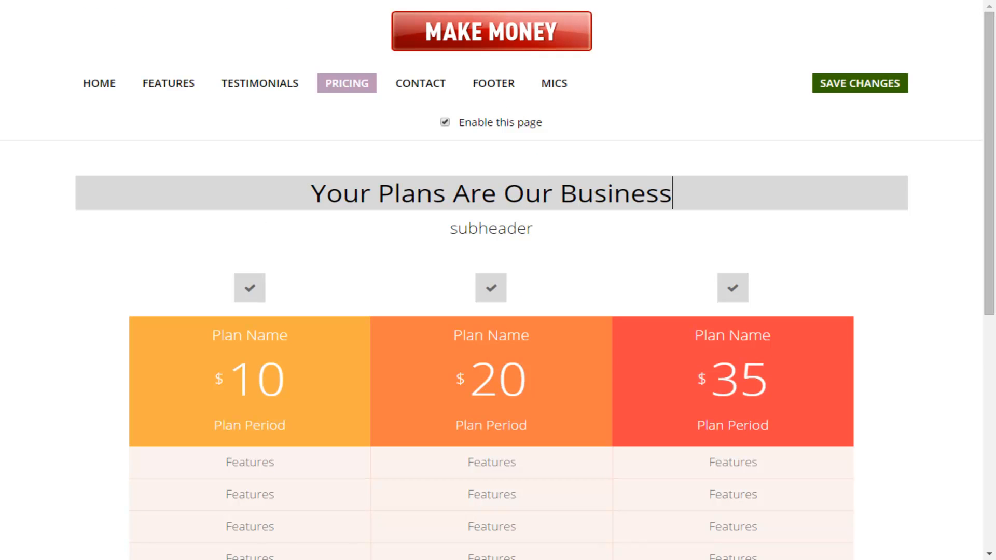
double_click(616, 193)
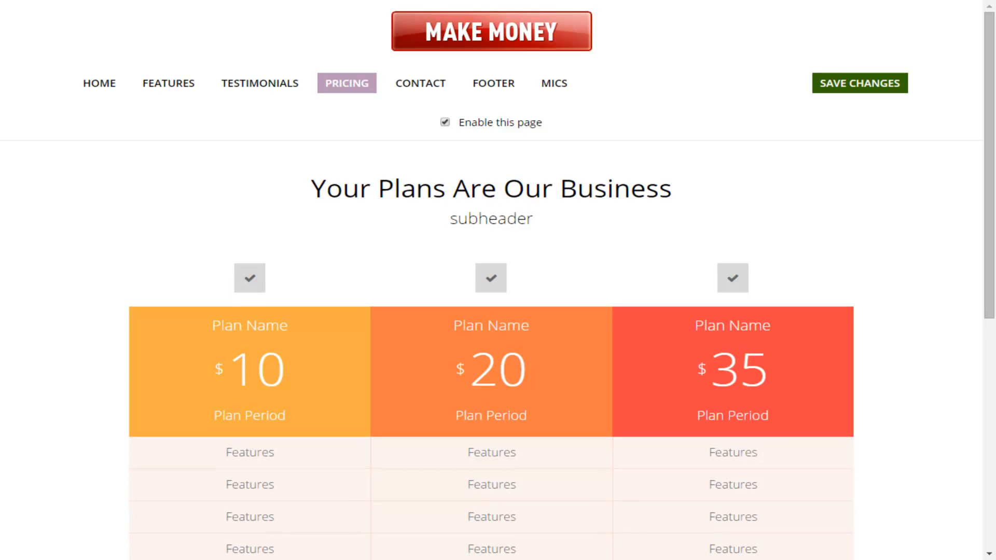
click(860, 83)
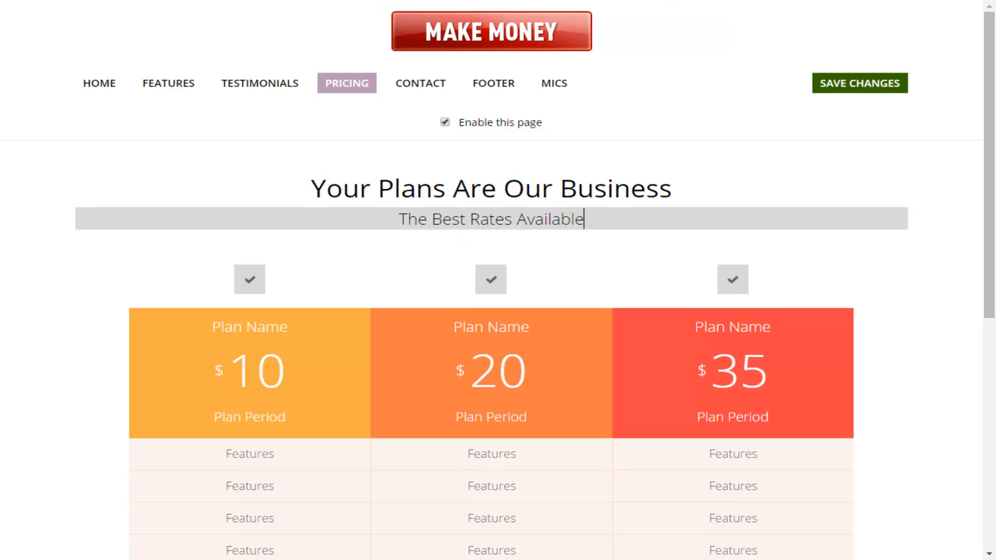
double_click(551, 219)
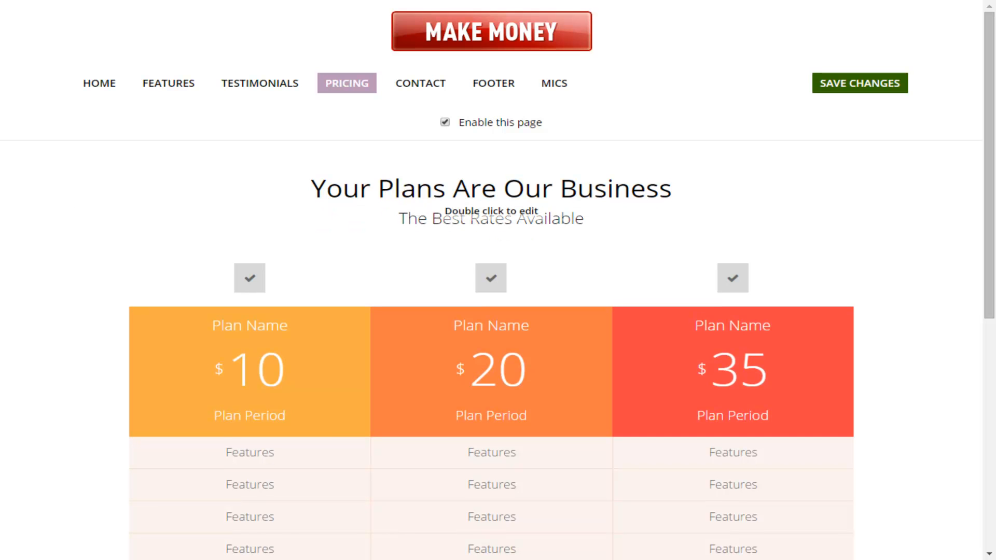
Hide the middle pricing table and name the first plan "Gold Plan"
scroll(491, 218, down, 2)
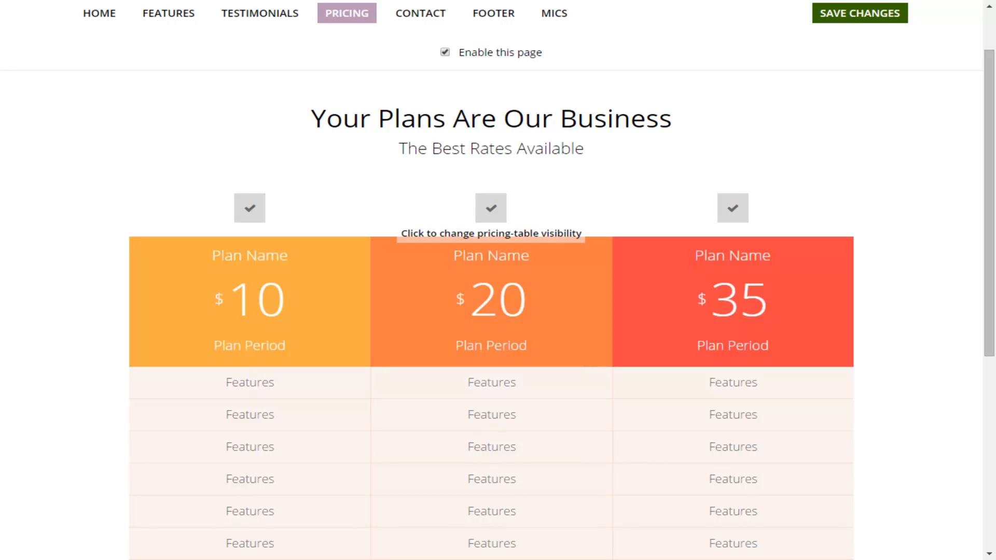
click(491, 208)
scroll(490, 260, down, 1)
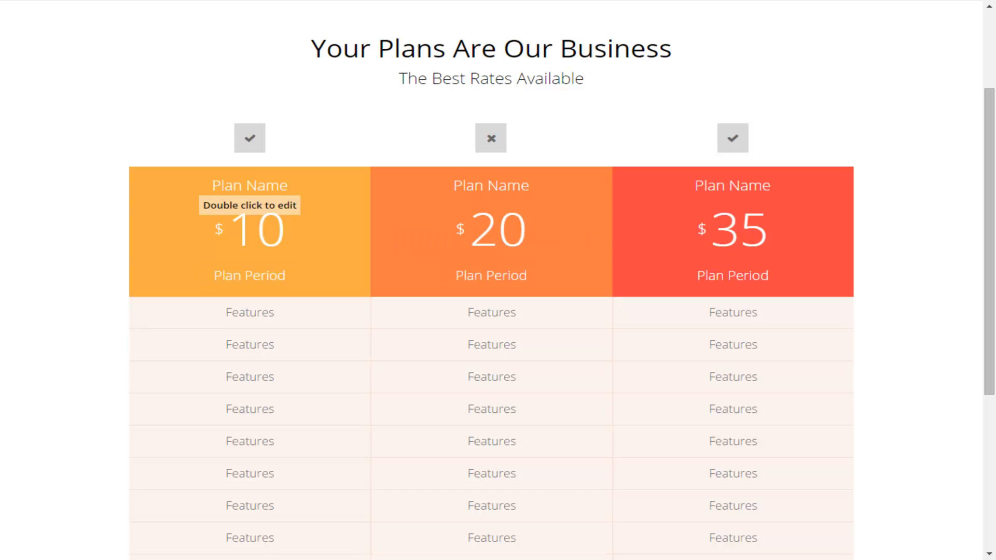
double_click(249, 186)
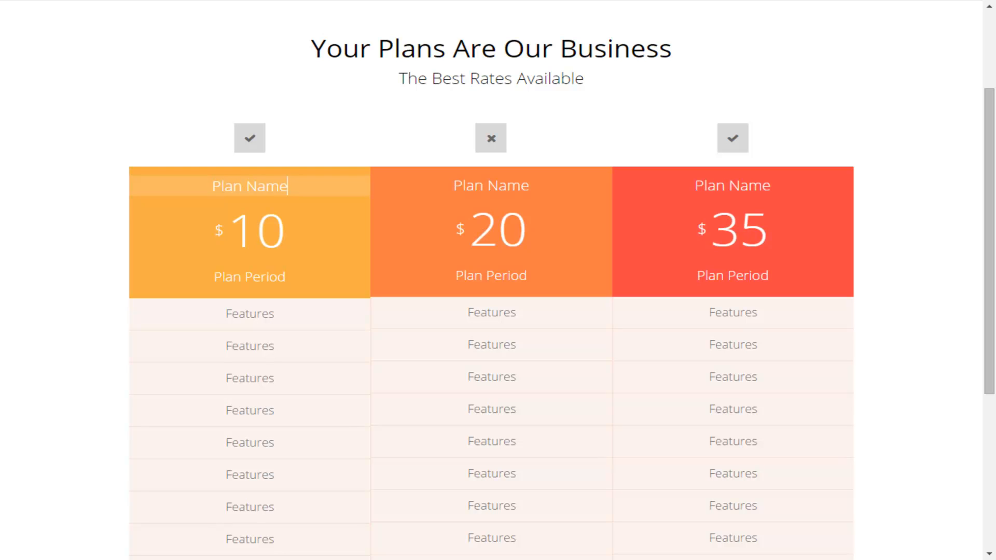
key(ctrl+a)
text(Gold Plan)
Set the Gold Plan's price to 97 and its plan period to "Monthly"
double_click(258, 231)
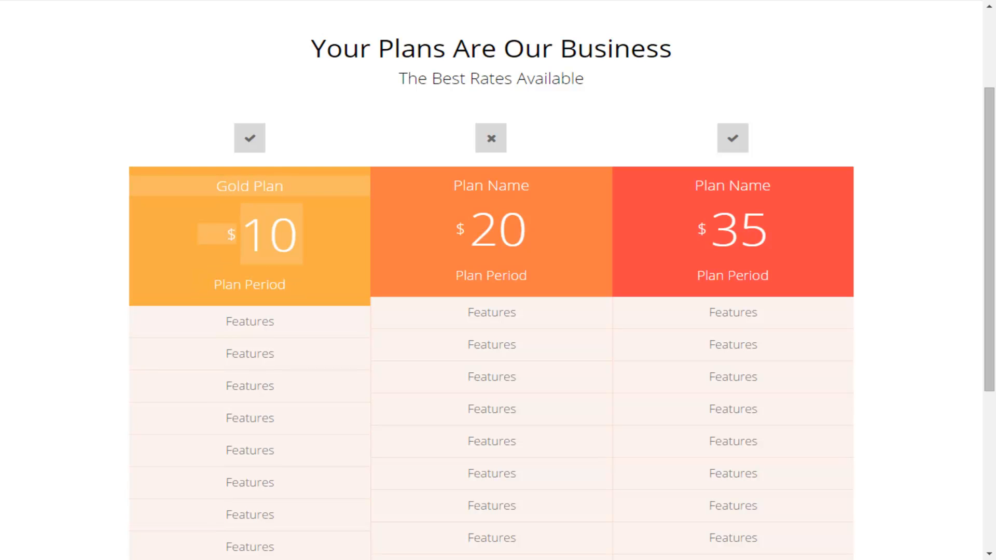
key(BackSpace)
key(BackSpace)
text(97)
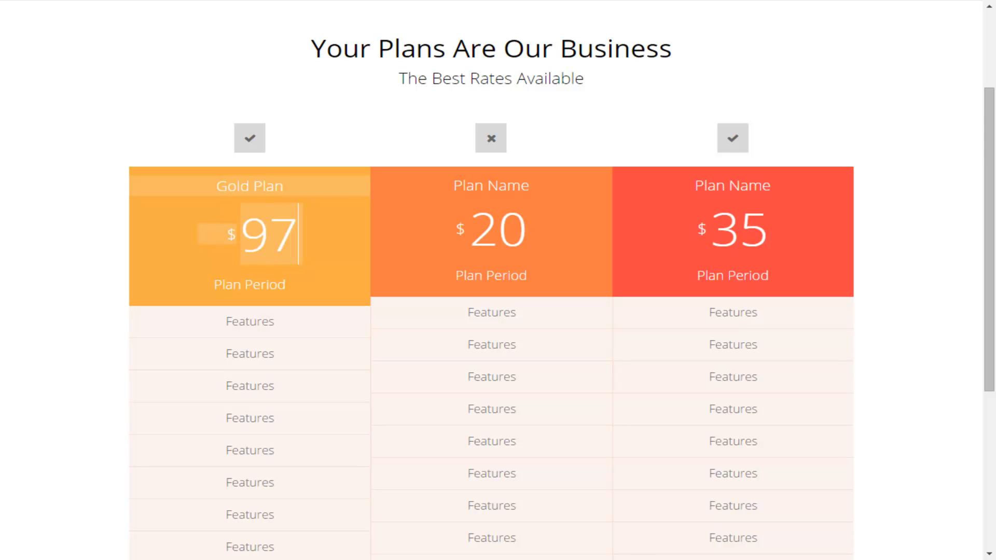
key(Tab)
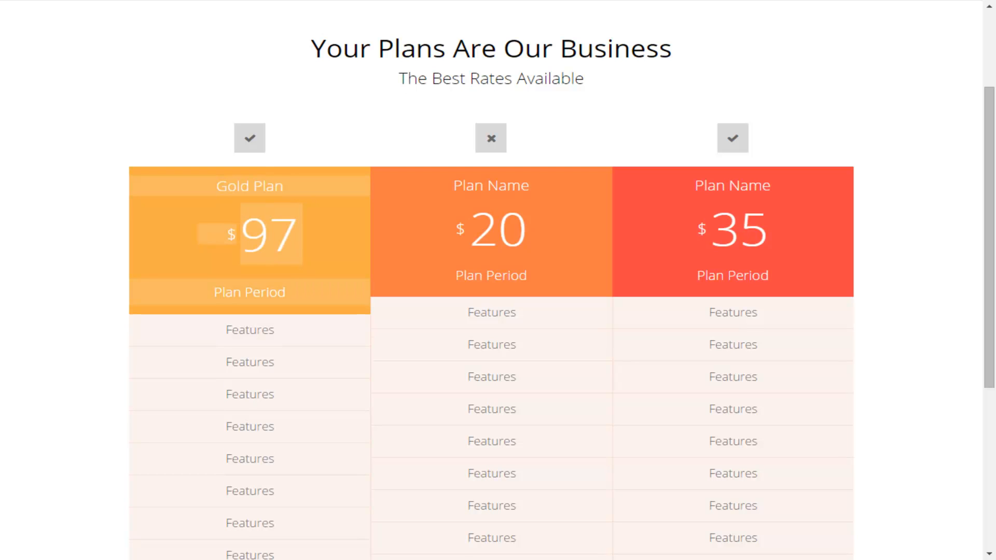
key(BackSpace)
key(BackSpace)
key(BackSpace)
key(BackSpace)
key(BackSpace)
key(BackSpace)
key(BackSpace)
key(BackSpace)
key(BackSpace)
key(BackSpace)
key(BackSpace)
text(Monthly)
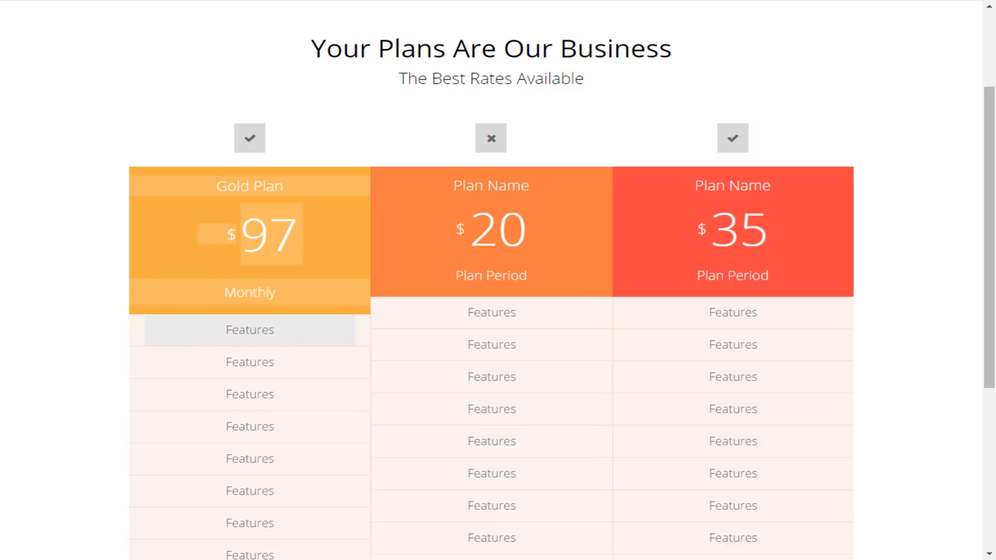
Replace the Gold Plan's first two features with "Webinar Access" and "E-Mail Access"
key(BackSpace)
key(BackSpace)
key(BackSpace)
key(BackSpace)
key(BackSpace)
key(BackSpace)
key(BackSpace)
key(BackSpace)
text(Webinar Ad)
text(cess)
double_click(250, 362)
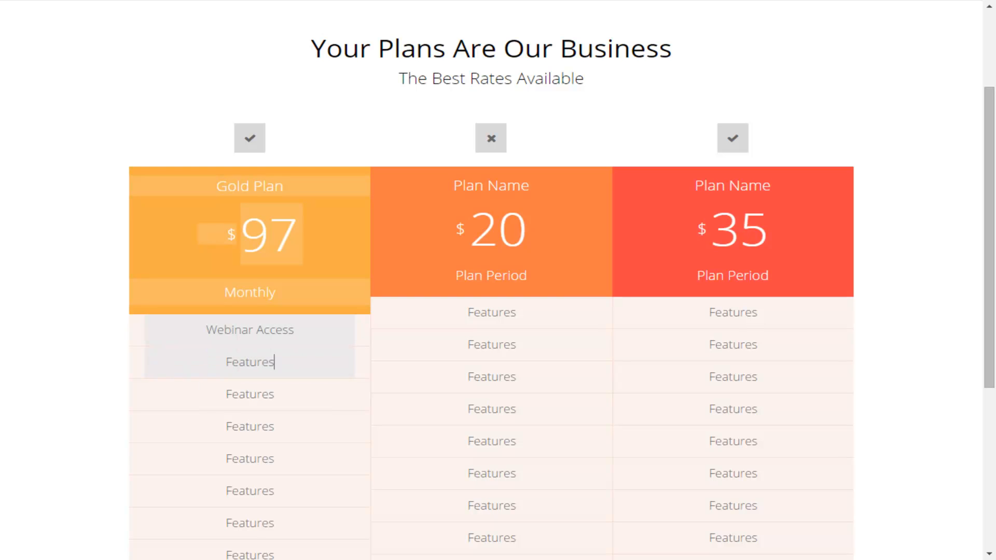
key(BackSpace)
key(BackSpace)
key(BackSpace)
key(BackSpace)
key(BackSpace)
key(BackSpace)
key(BackSpace)
key(BackSpace)
text(E-Mail Access)
Open the Gold Plan's link button for editing and view its text, link and custom HTML fields
scroll(498, 280, down, 5)
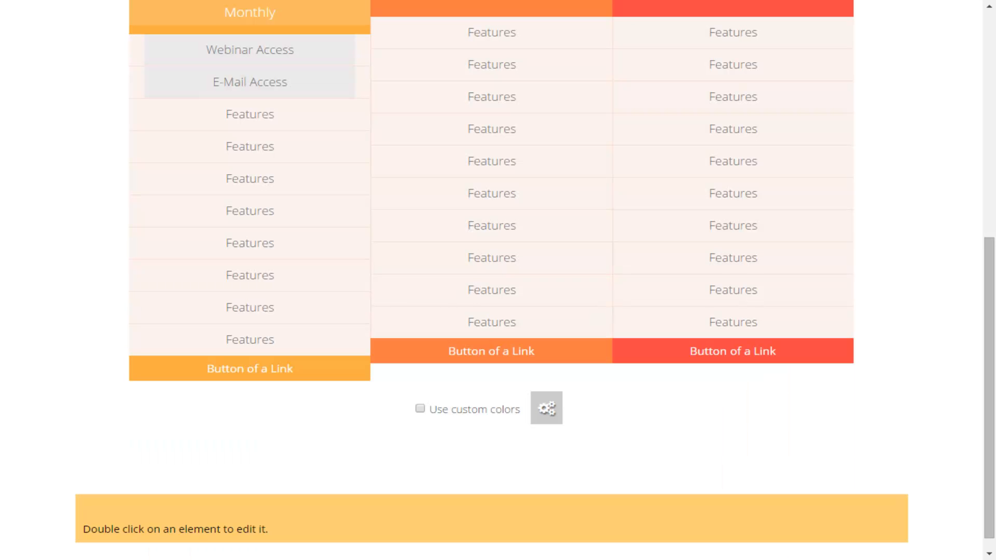
scroll(498, 280, up, 1)
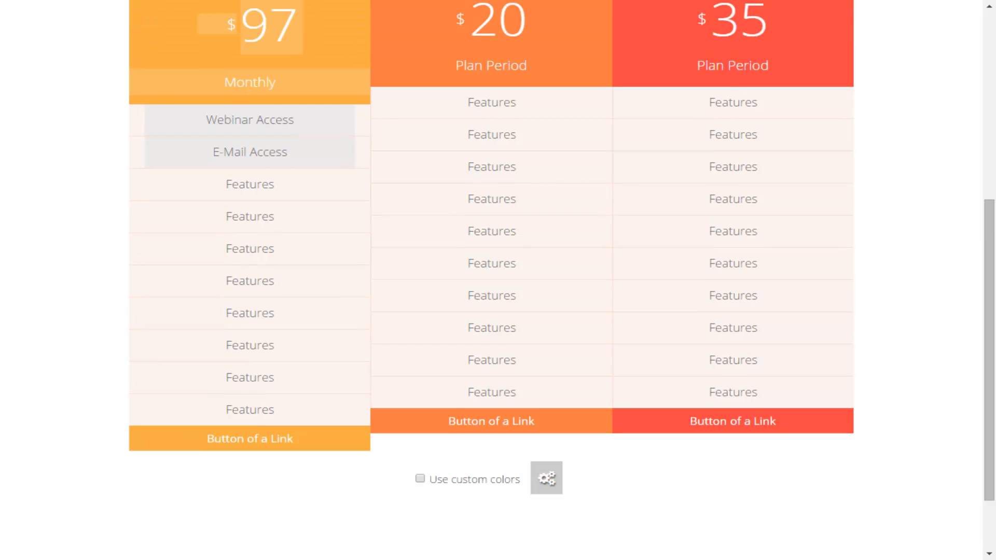
scroll(498, 280, down, 1)
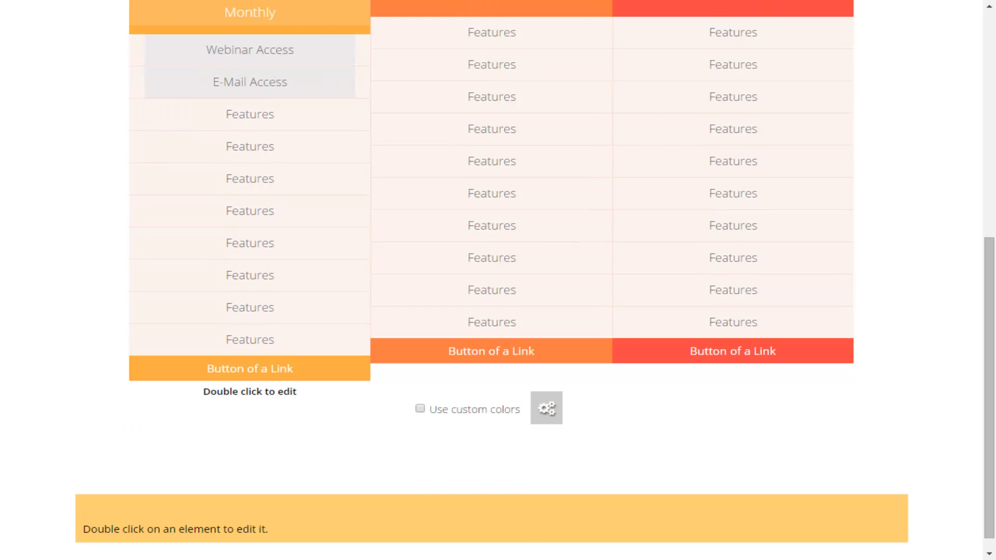
double_click(265, 369)
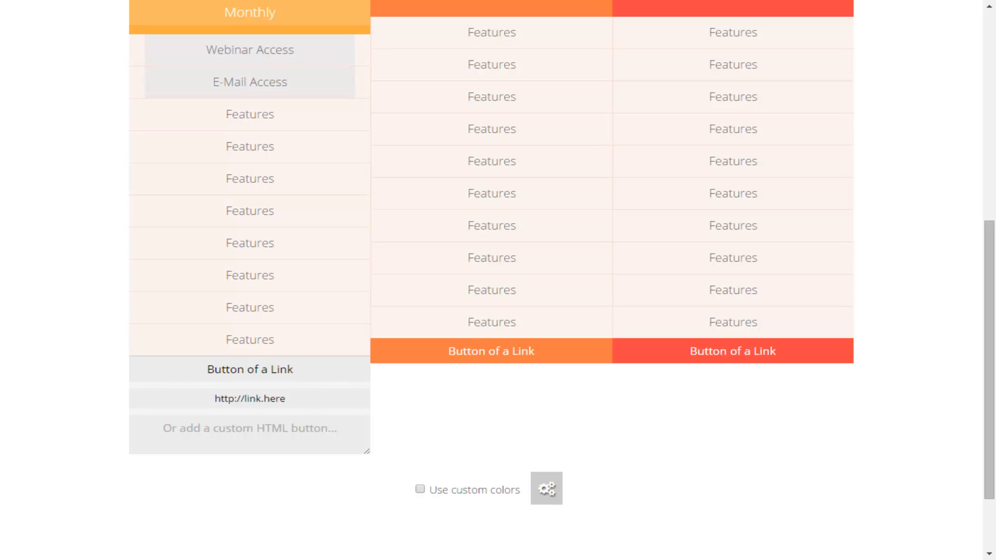
scroll(249, 373, down, 2)
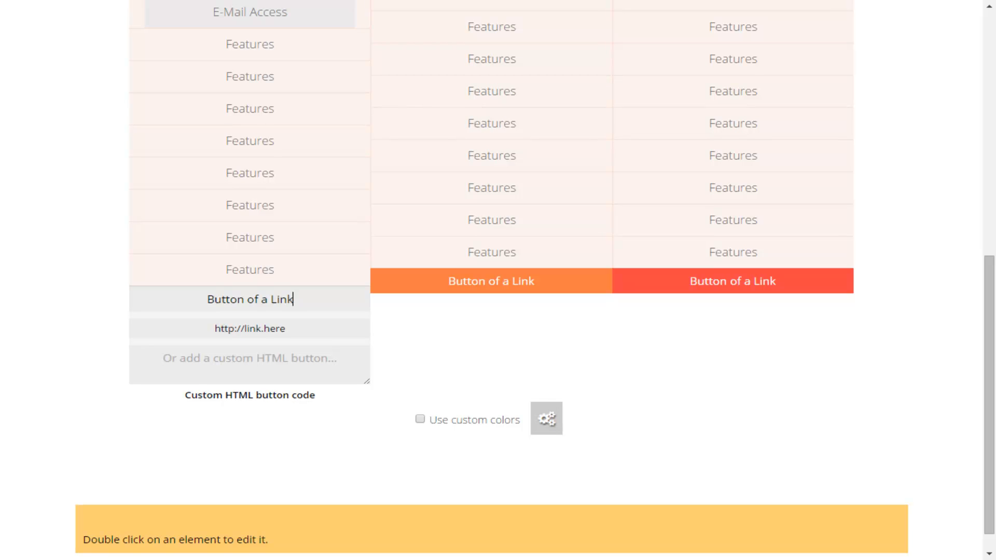
scroll(250, 354, up, 2)
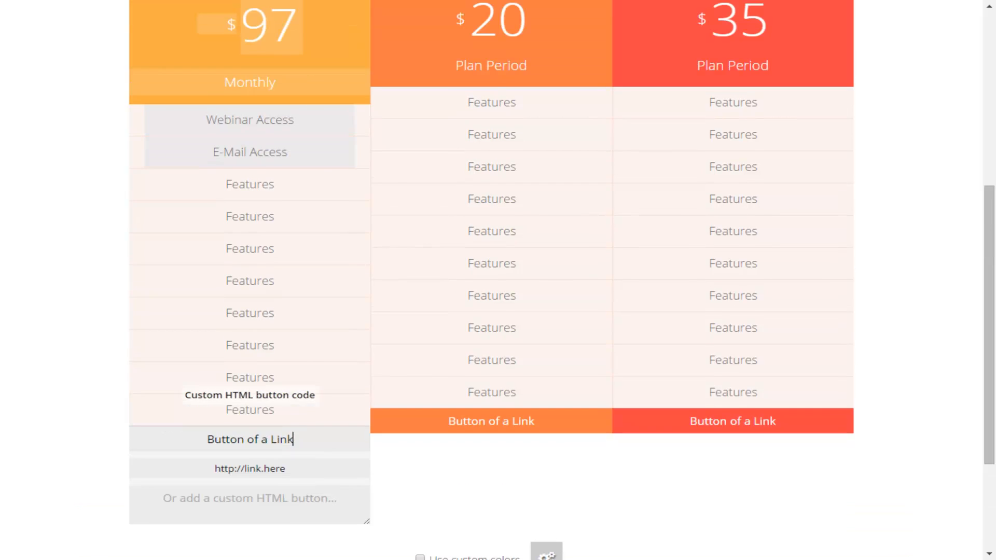
scroll(250, 353, down, 2)
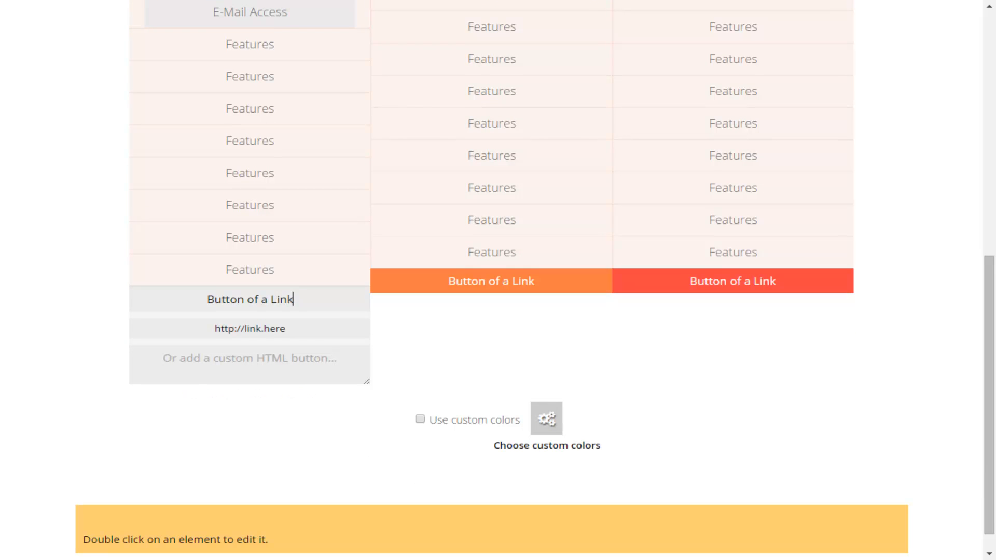
Enable custom colors for the pricing tables, open their color settings and save the Pricing page
click(420, 419)
click(547, 418)
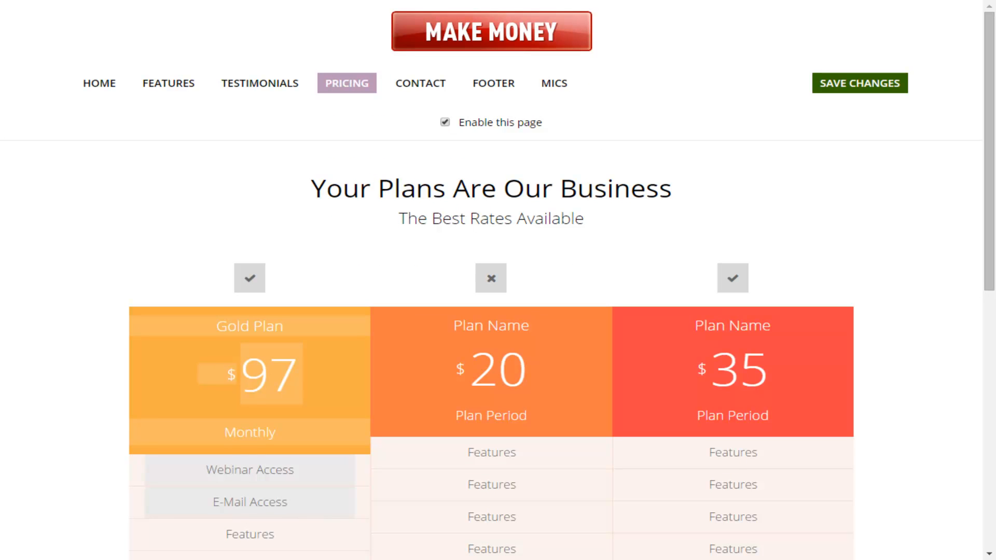
click(860, 83)
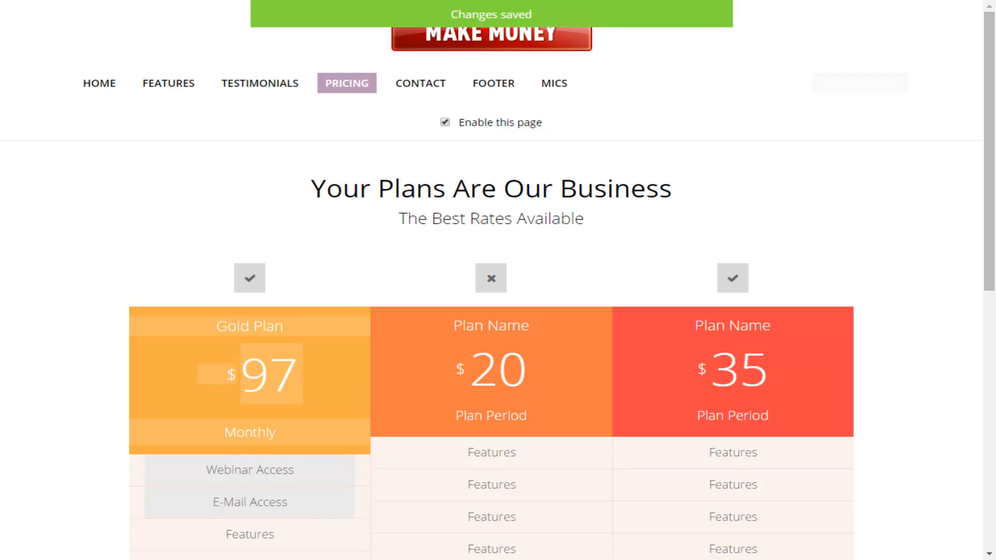
scroll(492, 280, down, 10)
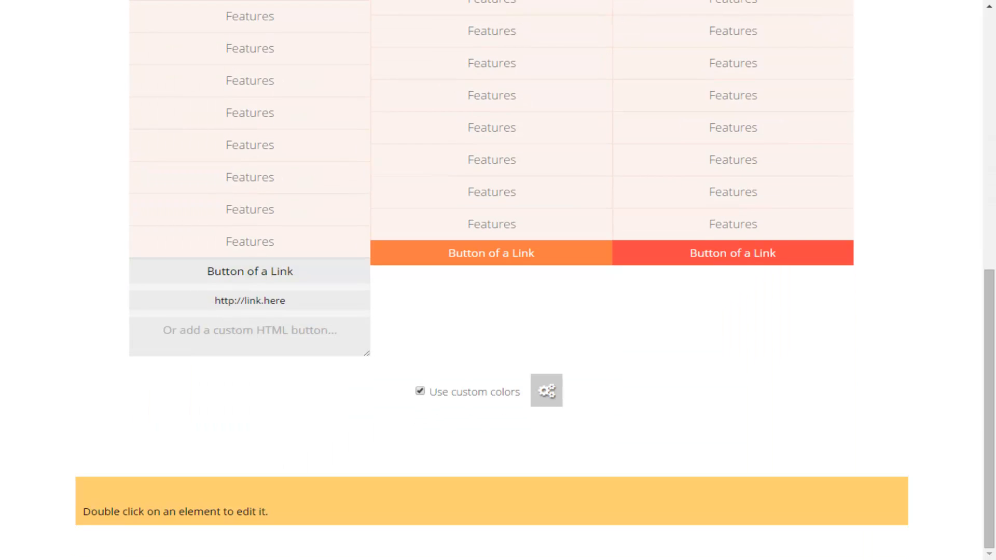
scroll(491, 280, up, 8)
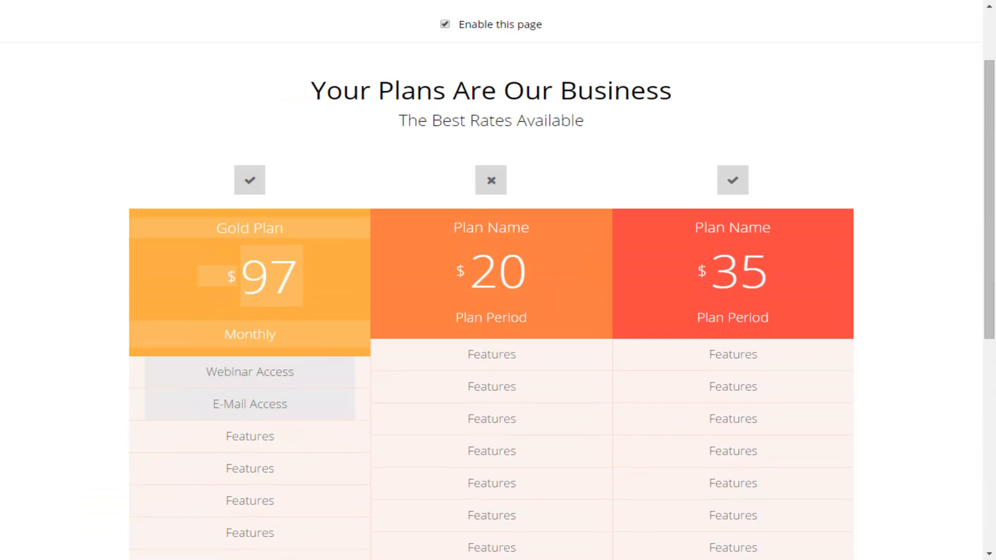
scroll(491, 280, up, 2)
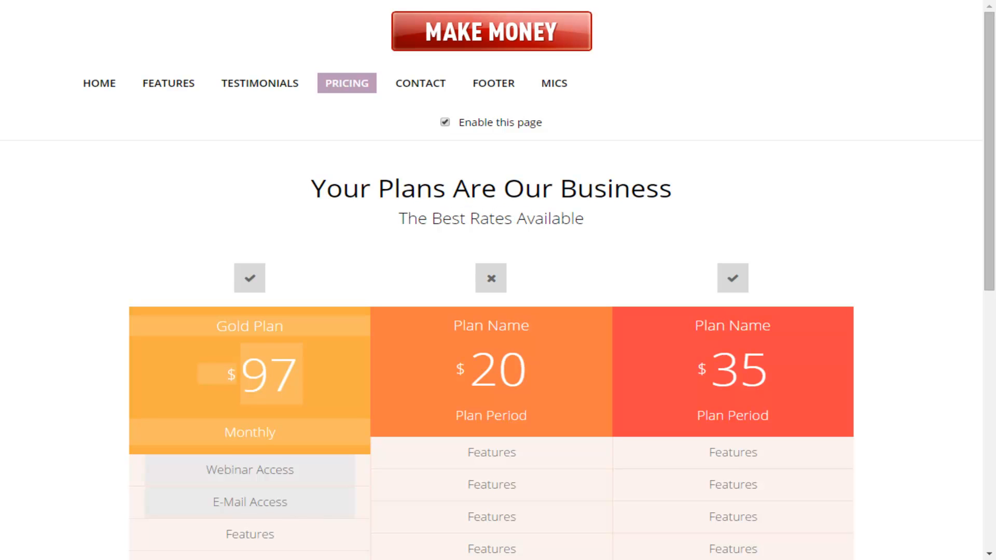
Open the Contact page settings, disable that page and save the changes
click(420, 83)
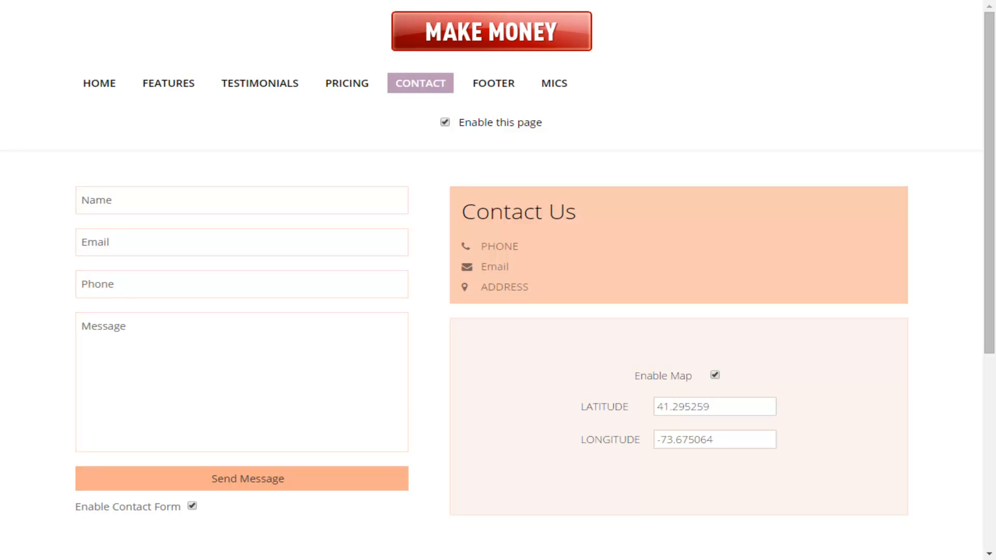
click(445, 123)
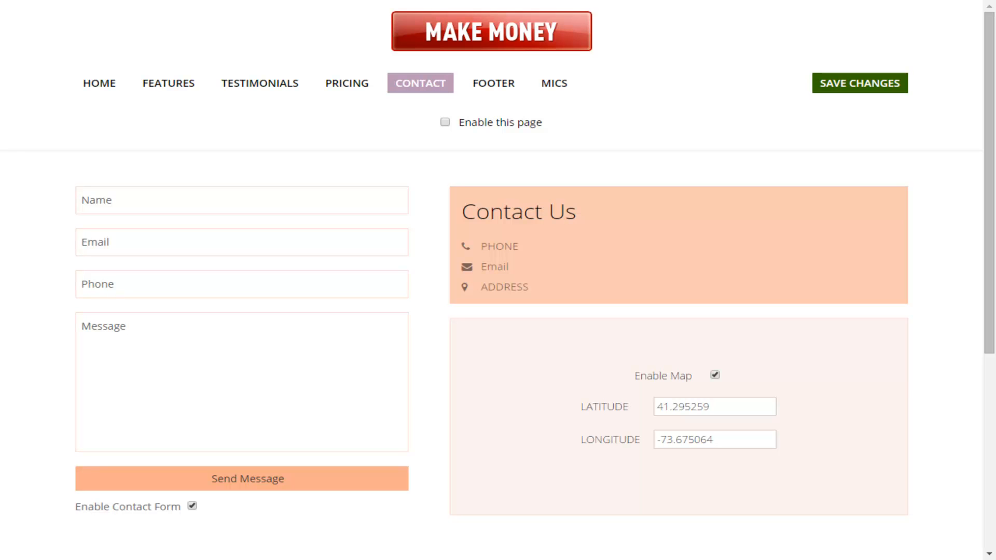
click(860, 83)
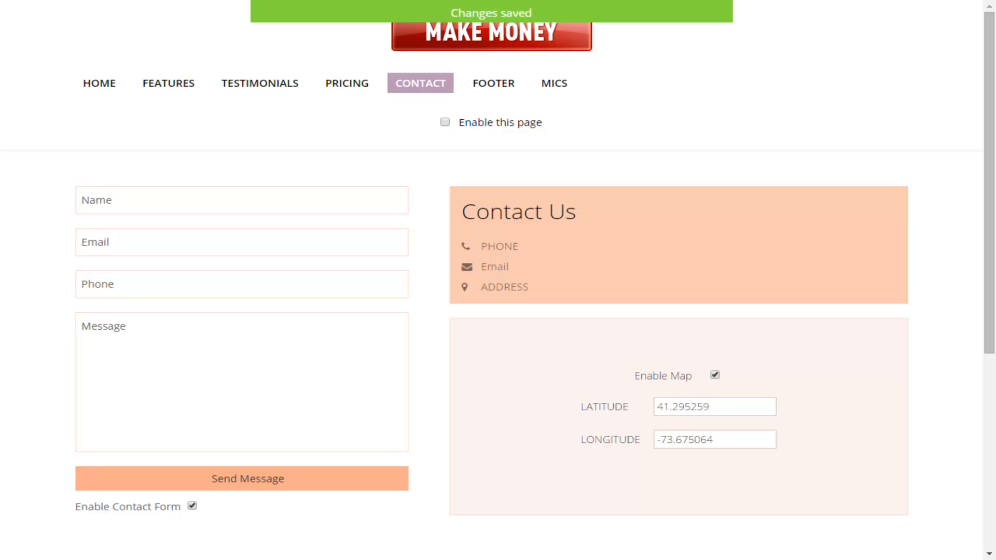
scroll(498, 280, down, 2)
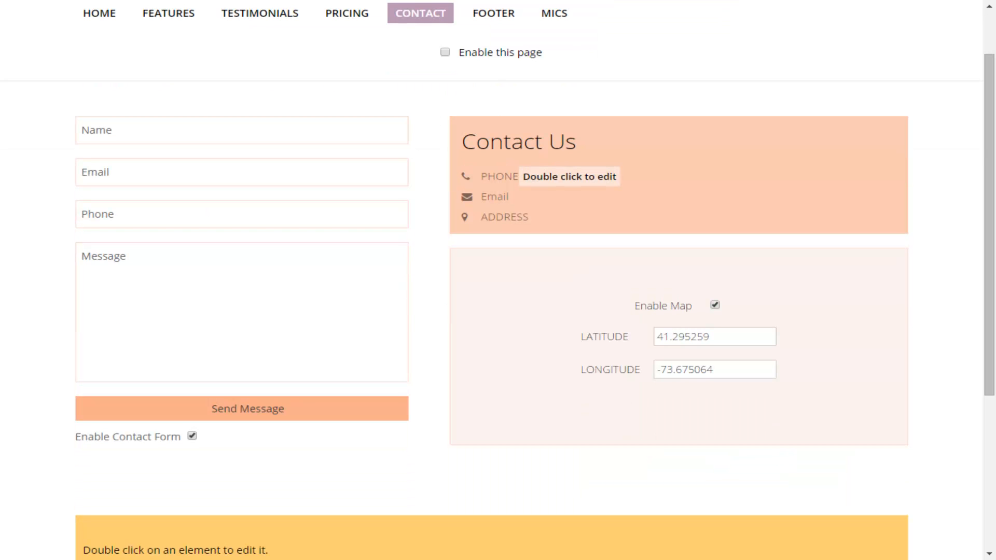
Replace the phone, email and address placeholders in the Contact Us box with the business's contact details
double_click(500, 176)
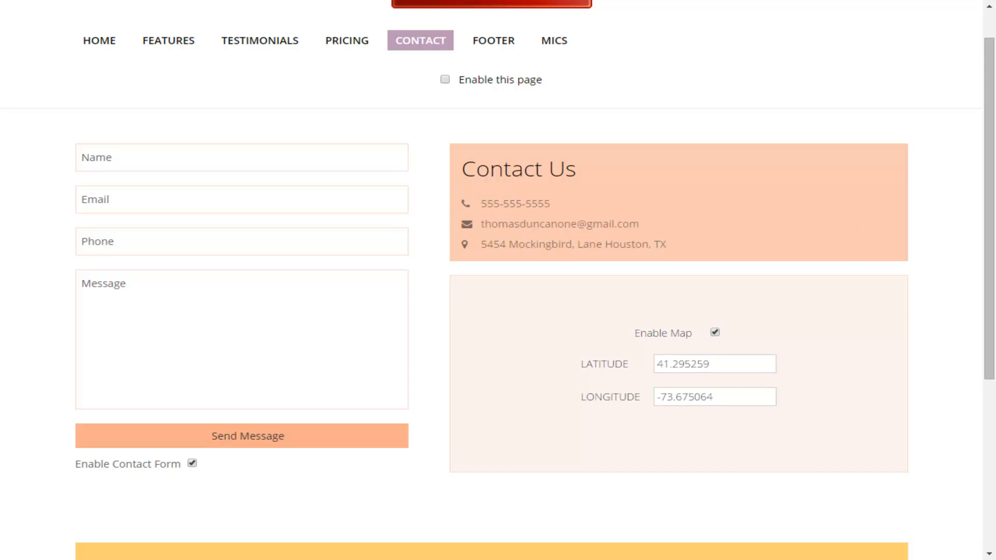
scroll(498, 280, up, 1)
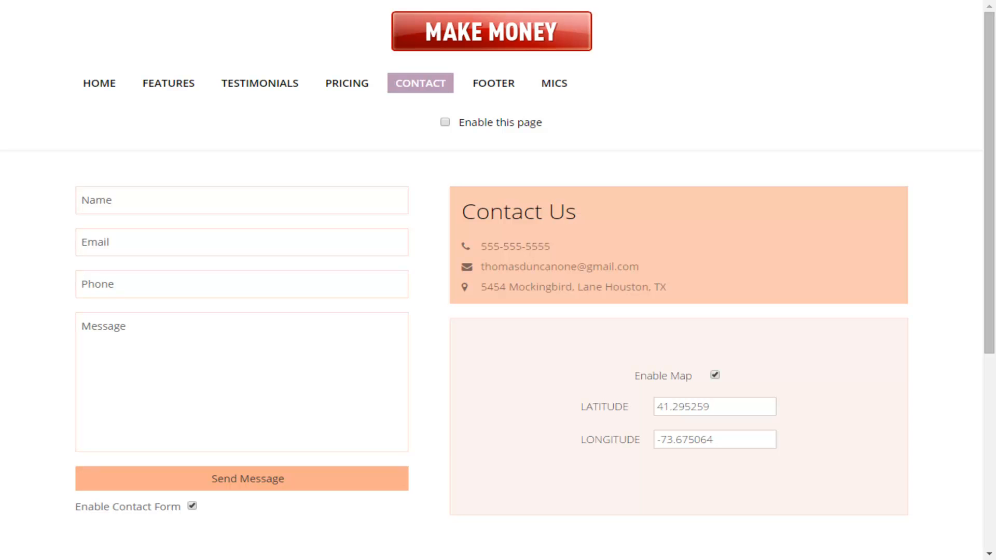
scroll(498, 280, down, 7)
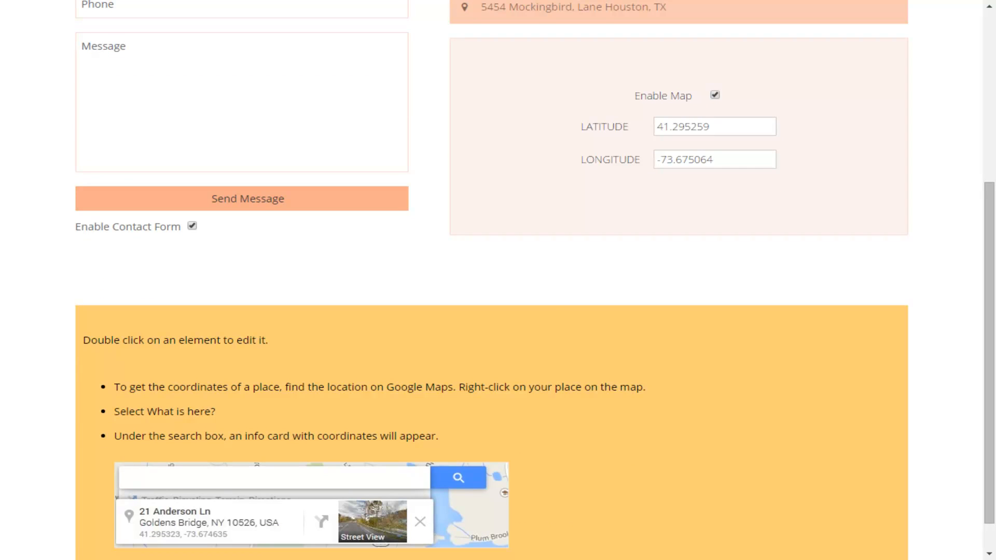
scroll(498, 280, up, 2)
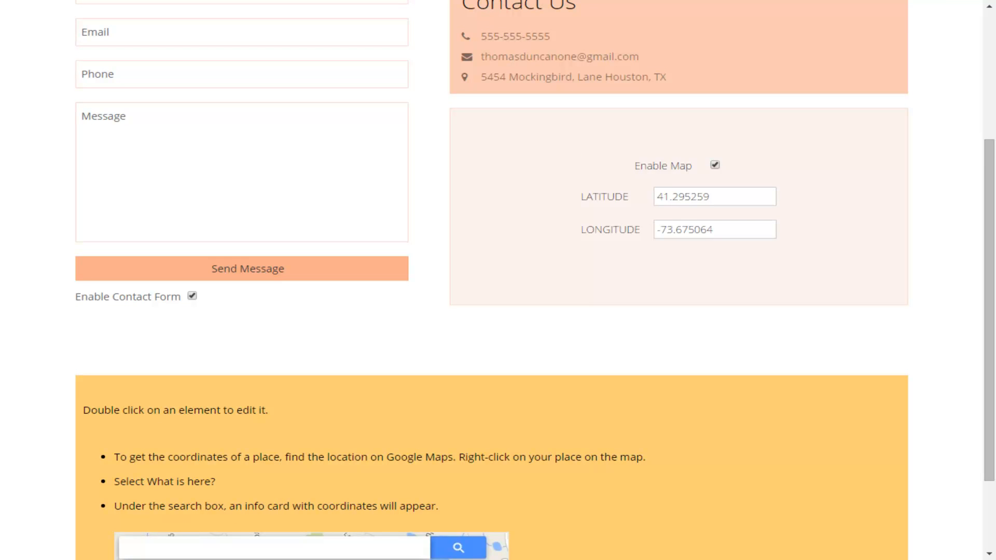
Switch the Contact page's map off and on again and view the instructions for getting coordinates
click(715, 165)
click(715, 165)
scroll(498, 280, down, 3)
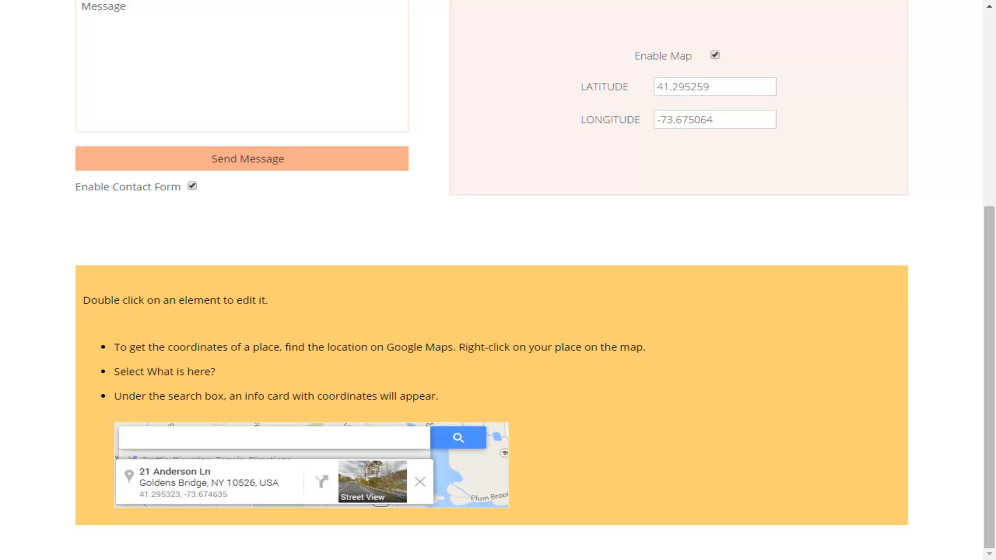
scroll(498, 280, up, 3)
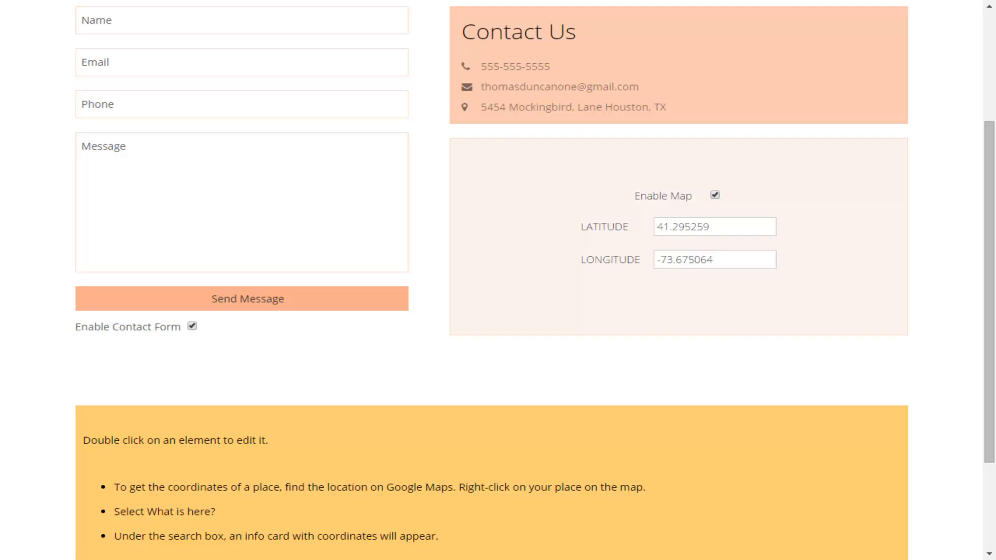
Change the label of the contact form's submit button to "Contact Us"
scroll(498, 280, up, 1)
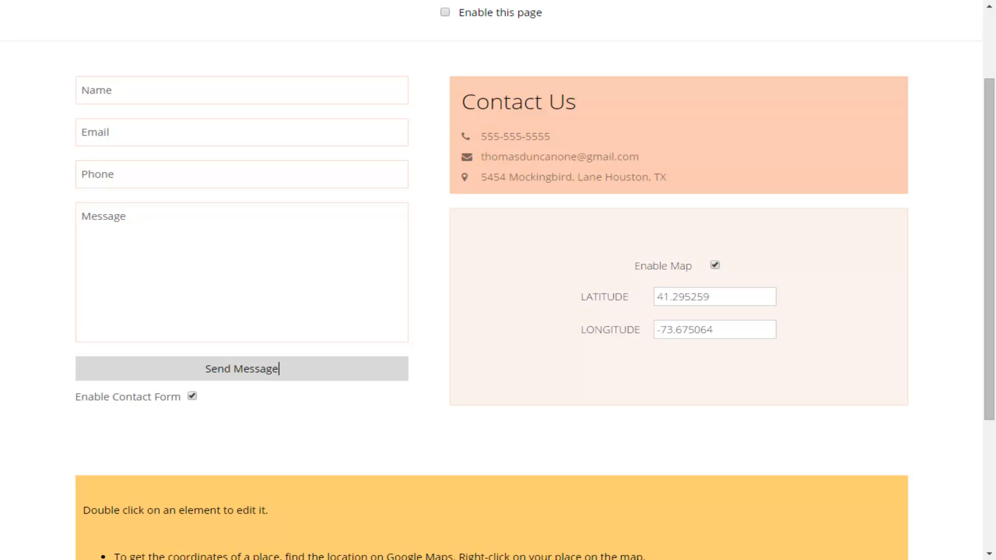
key(BackSpace)
key(BackSpace)
key(BackSpace)
key(BackSpace)
key(BackSpace)
key(BackSpace)
key(BackSpace)
key(BackSpace)
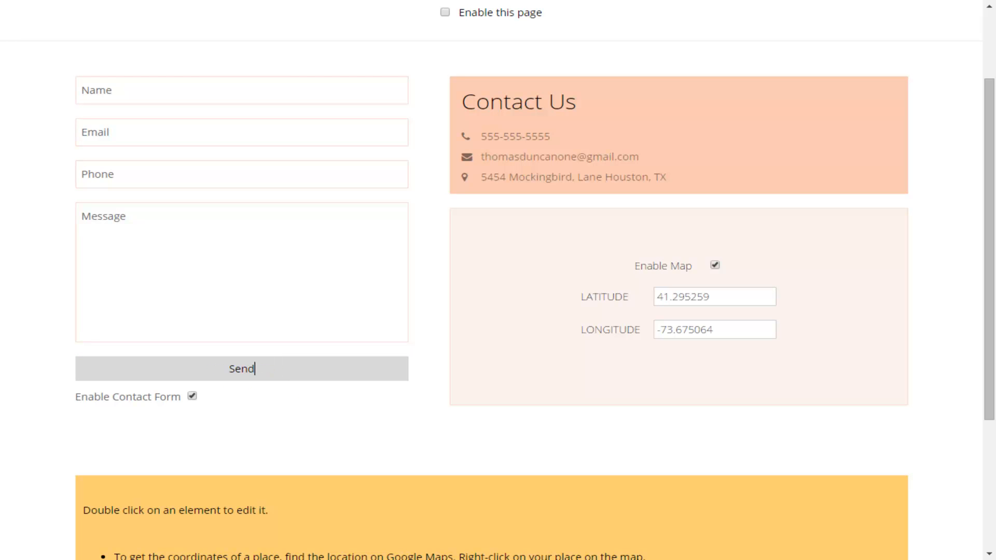
key(BackSpace)
key(BackSpace)
key(BackSpace)
key(BackSpace)
text(Contact Us)
double_click(263, 368)
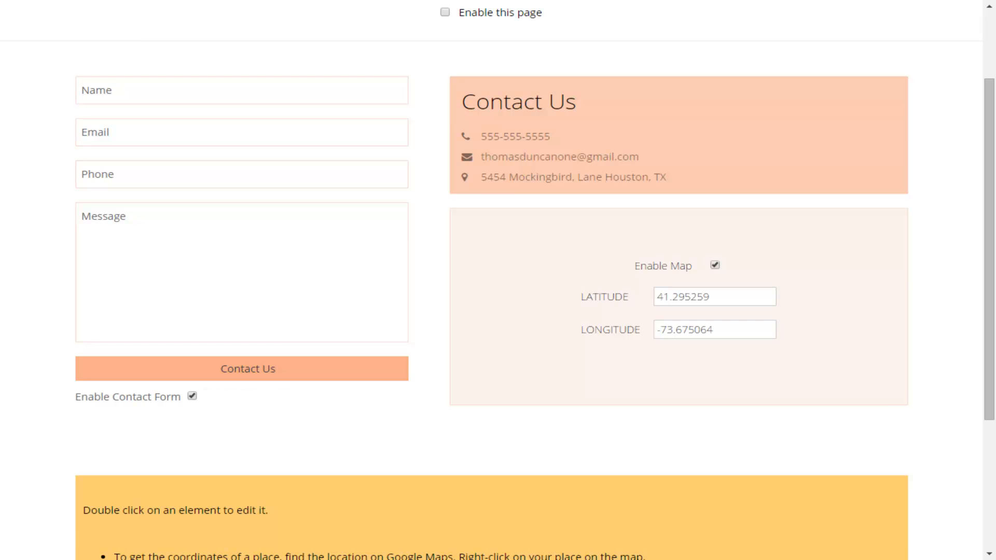
Disable the contact form and save the Contact page changes
scroll(498, 280, up, 1)
scroll(498, 280, down, 1)
scroll(498, 280, up, 1)
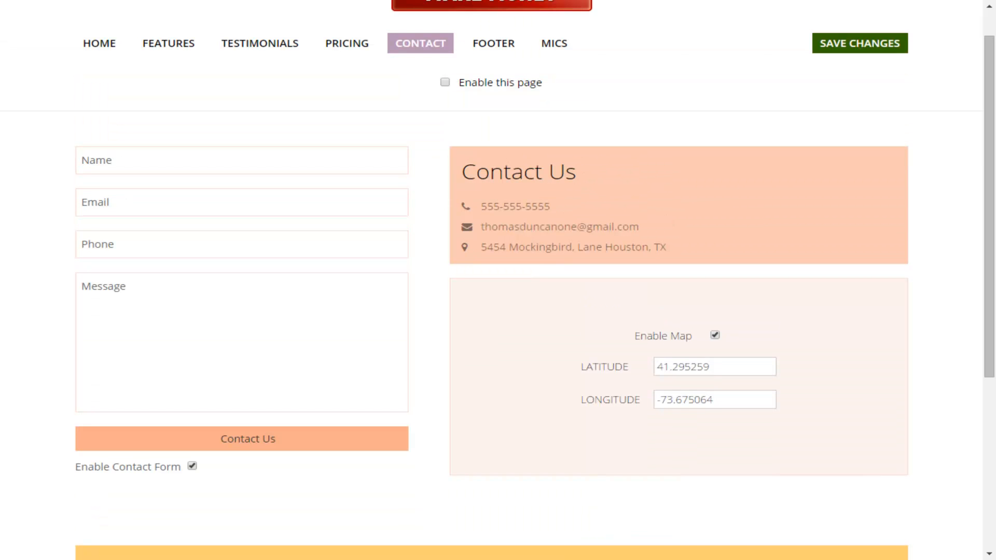
scroll(498, 280, down, 1)
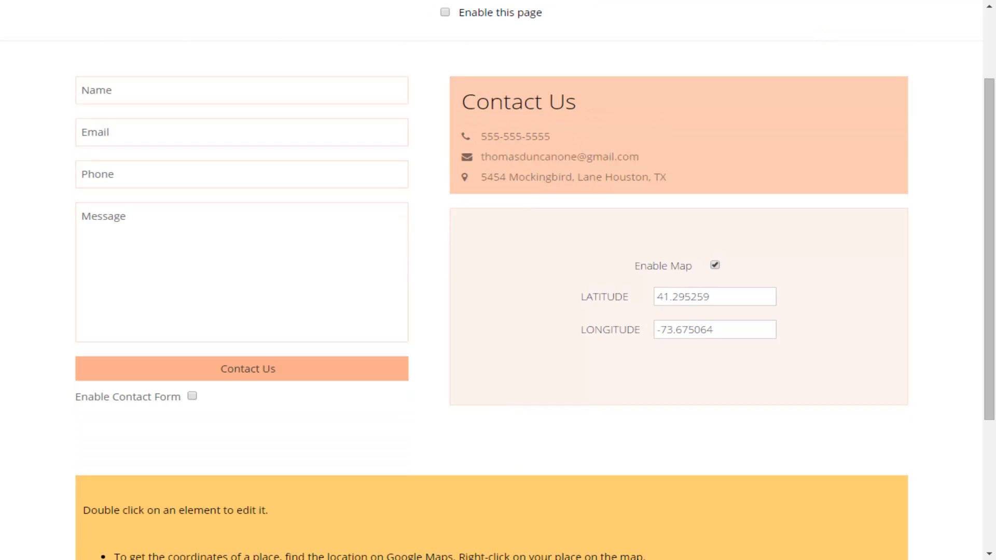
scroll(498, 280, up, 2)
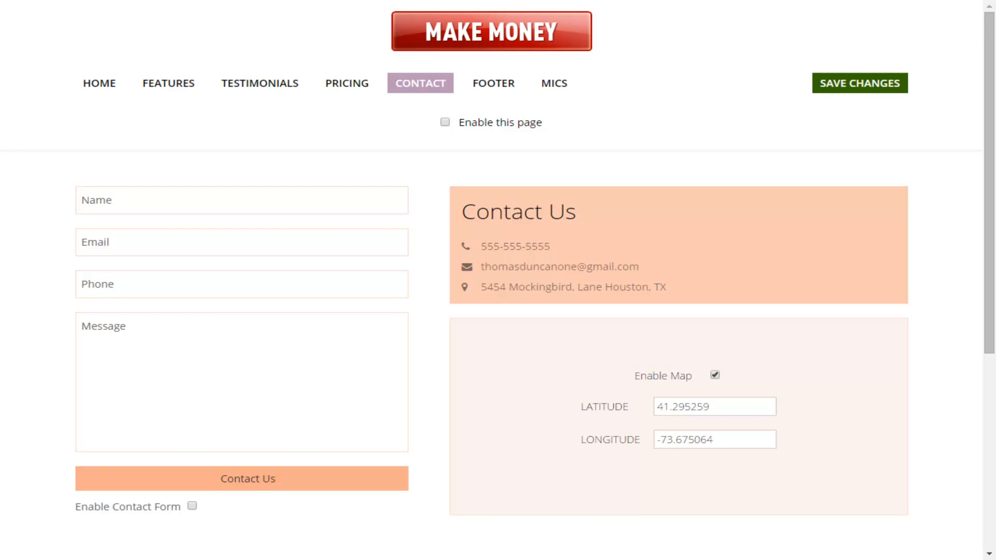
click(860, 83)
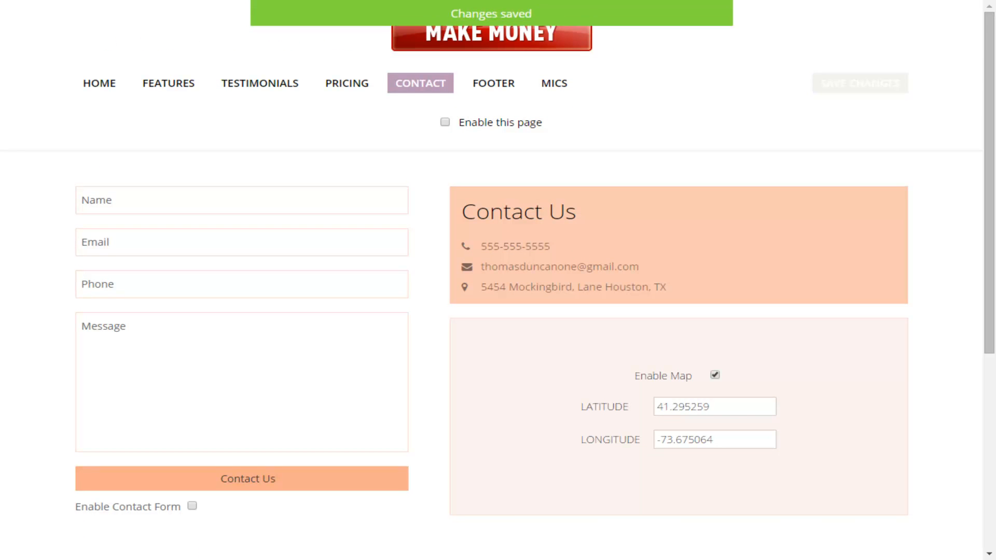
Re-enable the contact form on the Contact page and save the changes
scroll(498, 280, down, 2)
click(192, 366)
scroll(192, 366, up, 3)
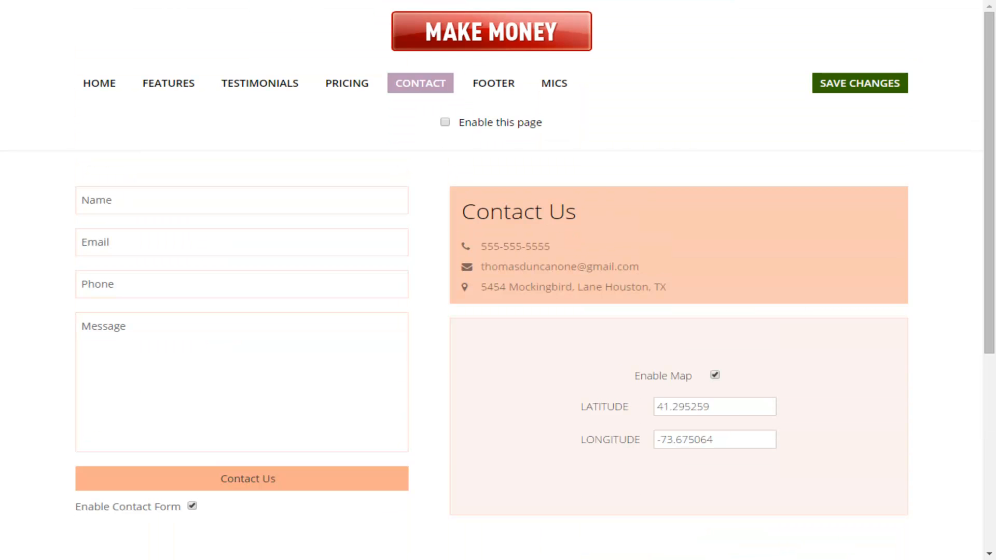
key(F11)
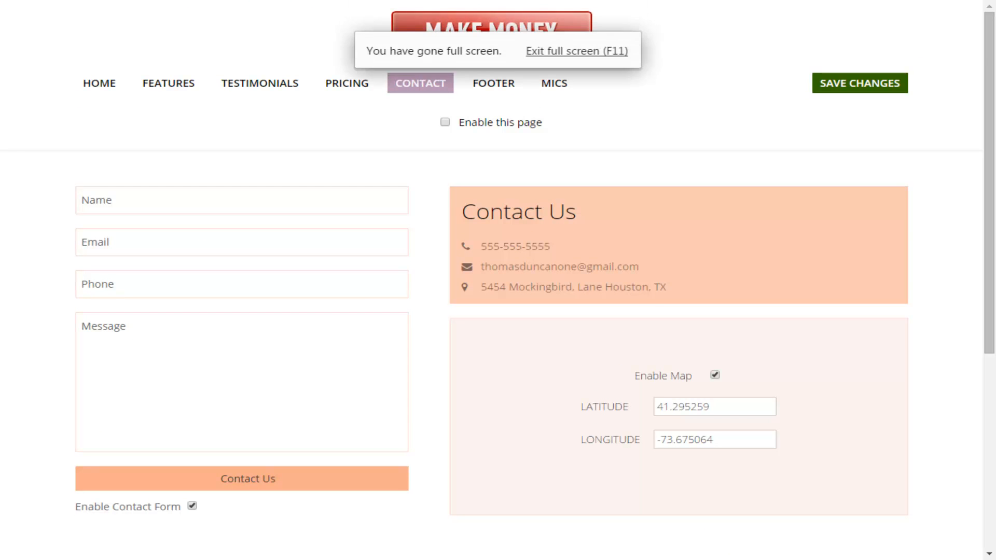
scroll(498, 281, down, 6)
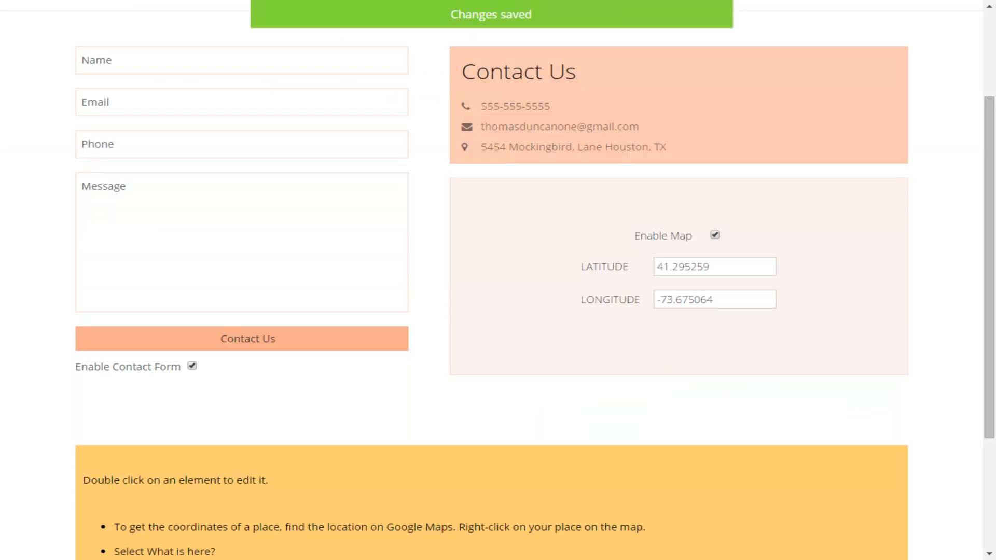
scroll(498, 280, up, 6)
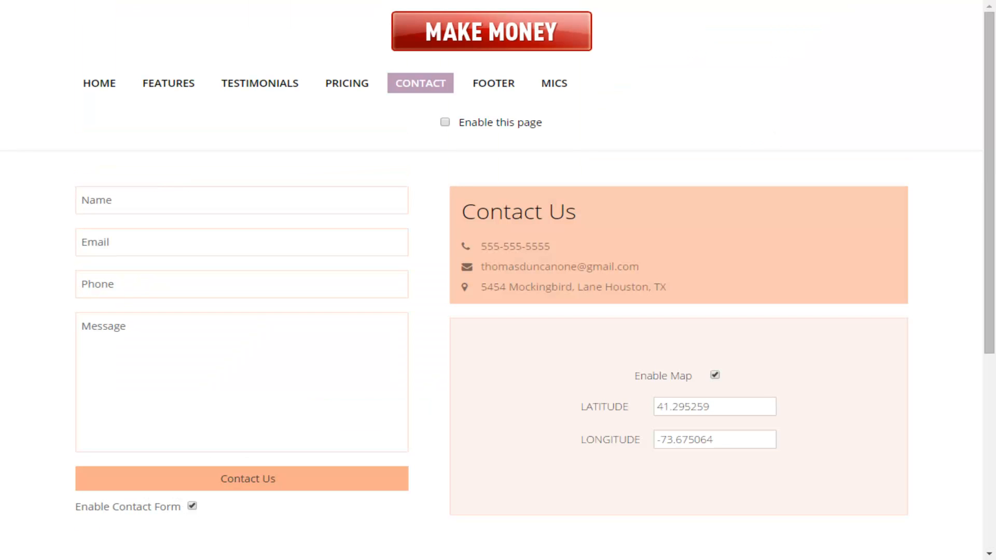
scroll(498, 280, down, 6)
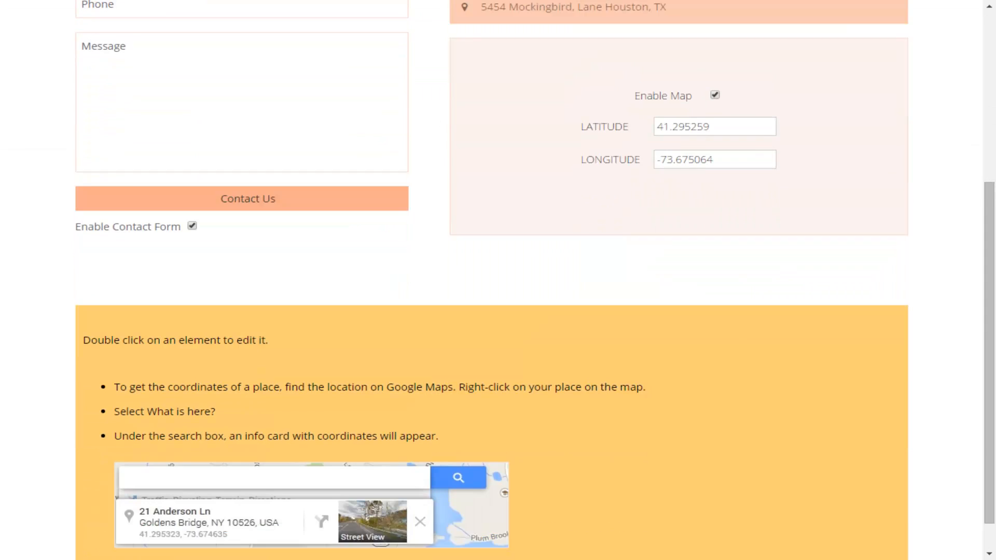
scroll(498, 280, up, 6)
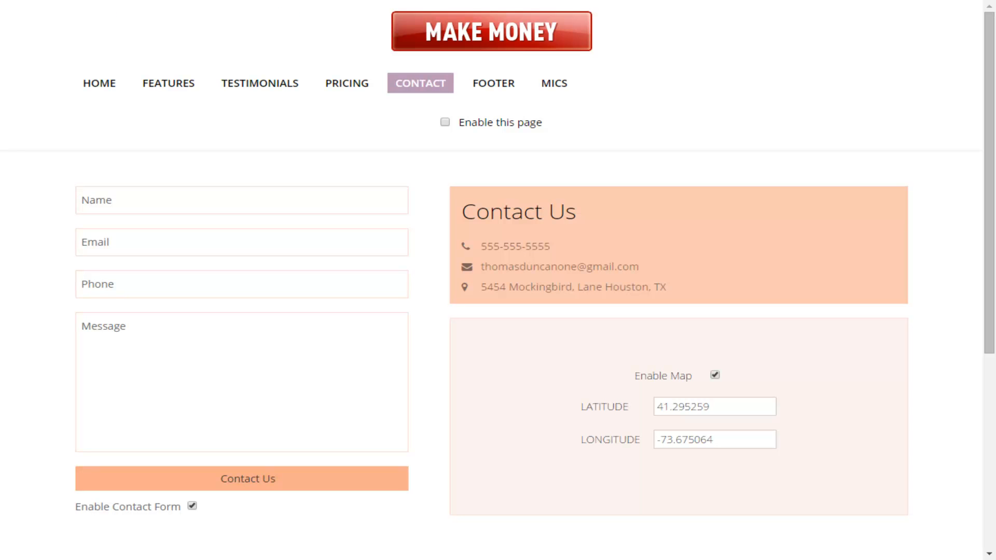
scroll(498, 280, down, 5)
Open the Footer settings, have the footer page enabled and save the changes
click(493, 83)
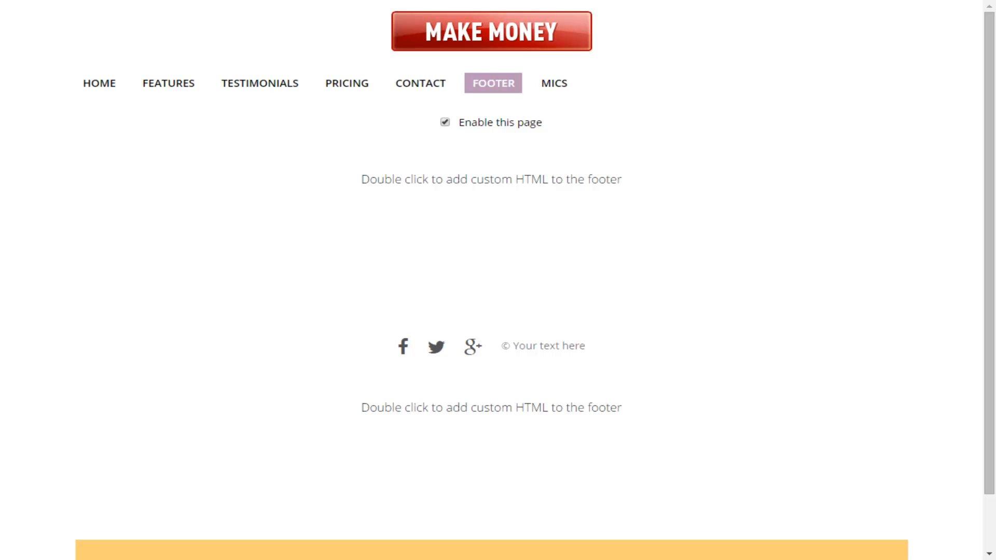
click(445, 122)
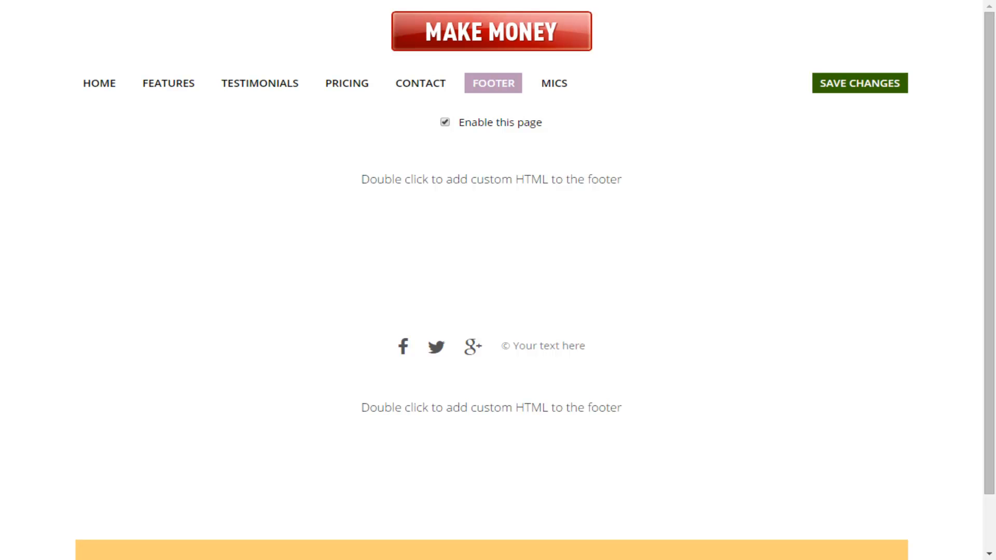
click(860, 83)
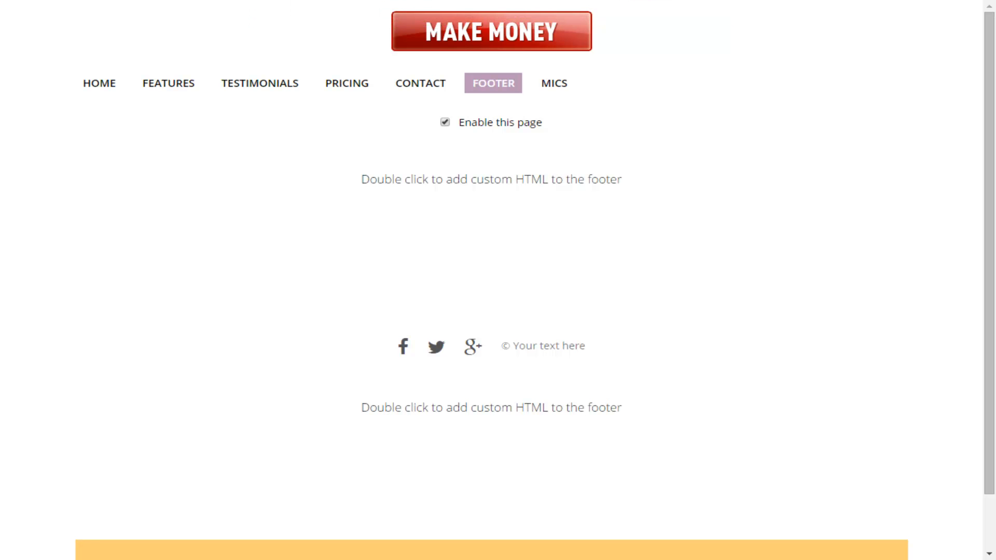
double_click(576, 179)
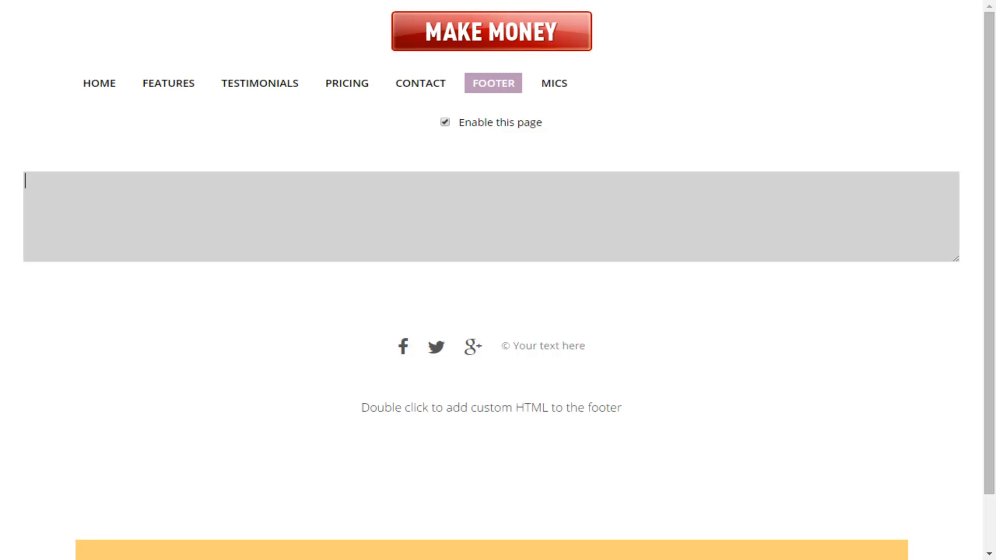
scroll(436, 284, down, 1)
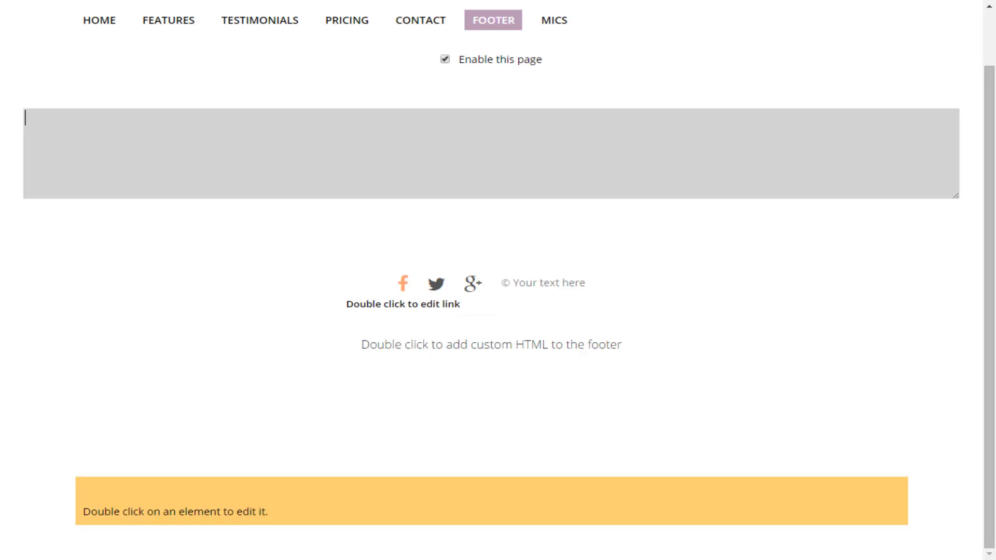
double_click(403, 284)
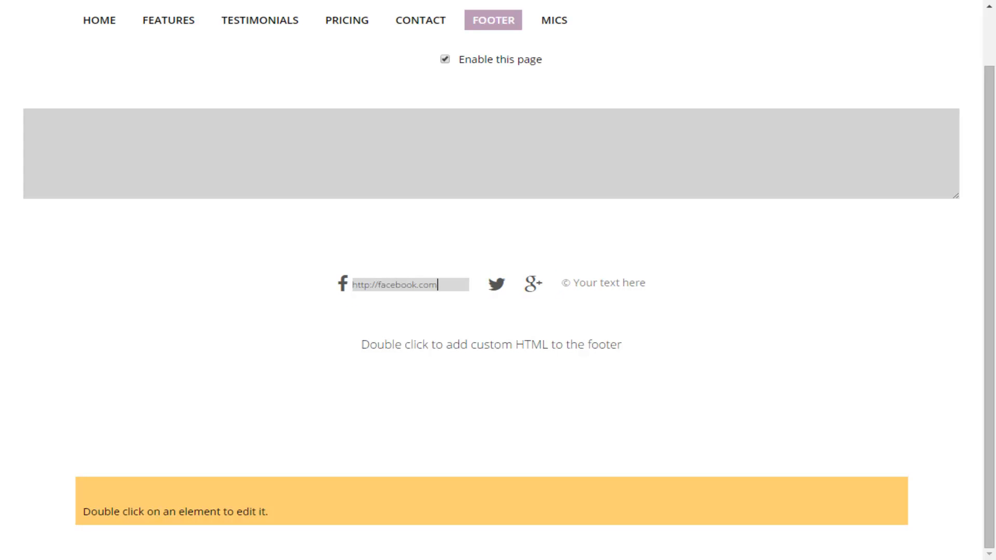
text(/t)
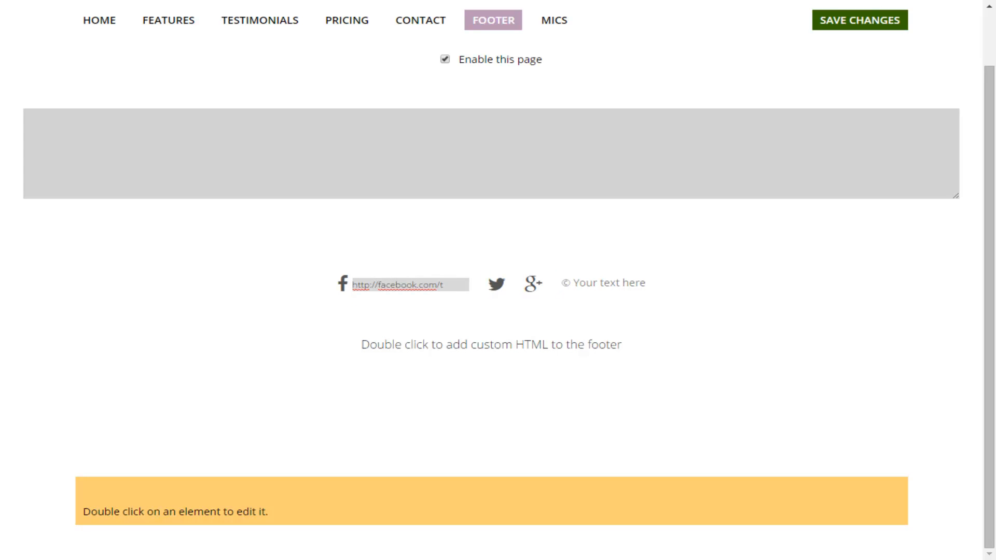
text(d)
double_click(497, 284)
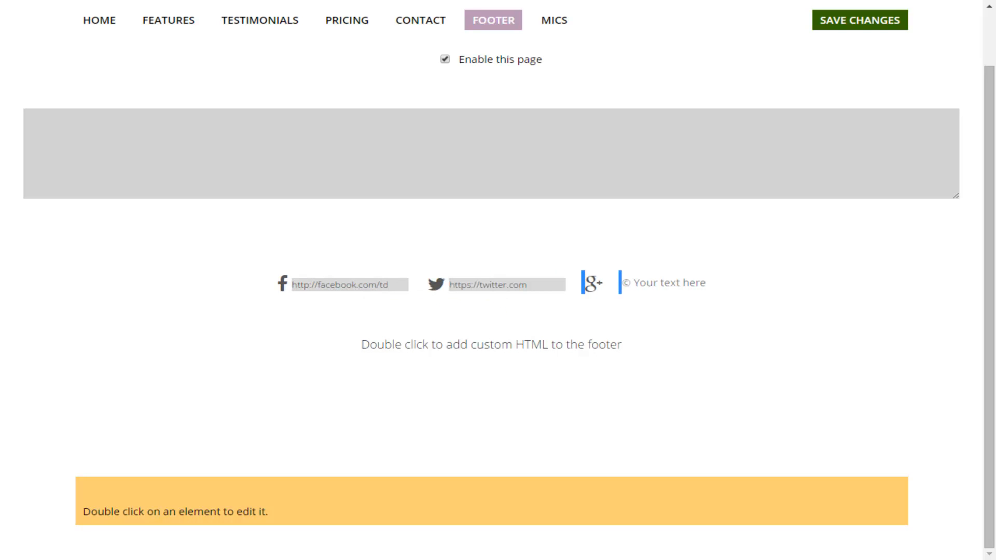
text(/td)
Replace the footer's copyright text with "td" and save the changes
double_click(663, 283)
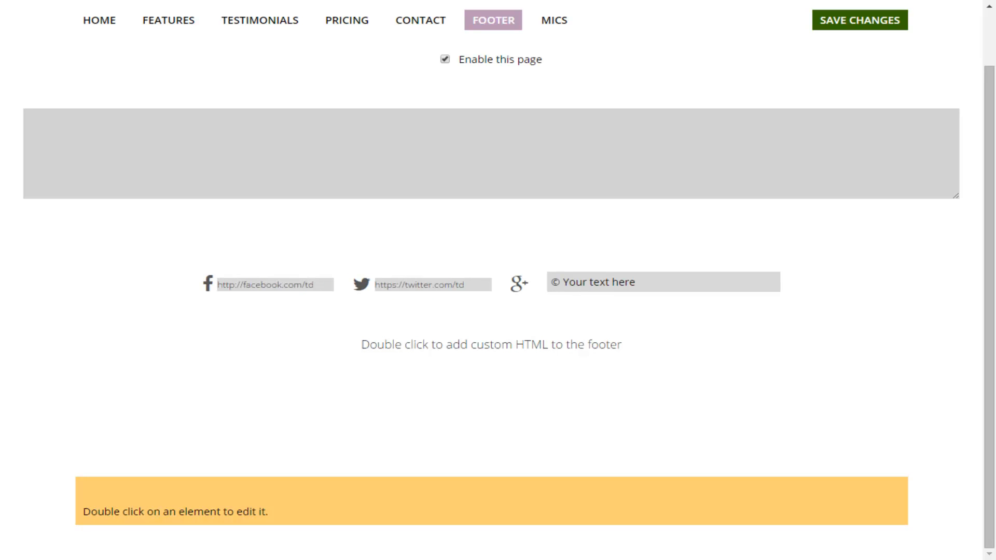
text(td)
click(860, 20)
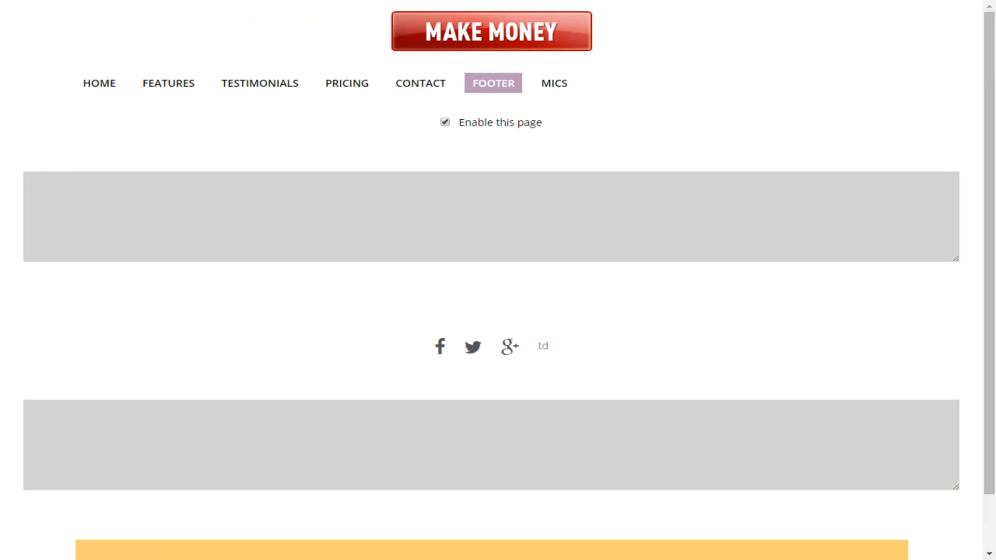
Close both custom HTML areas of the footer, leaving them empty
click(492, 216)
click(491, 301)
click(491, 444)
click(492, 301)
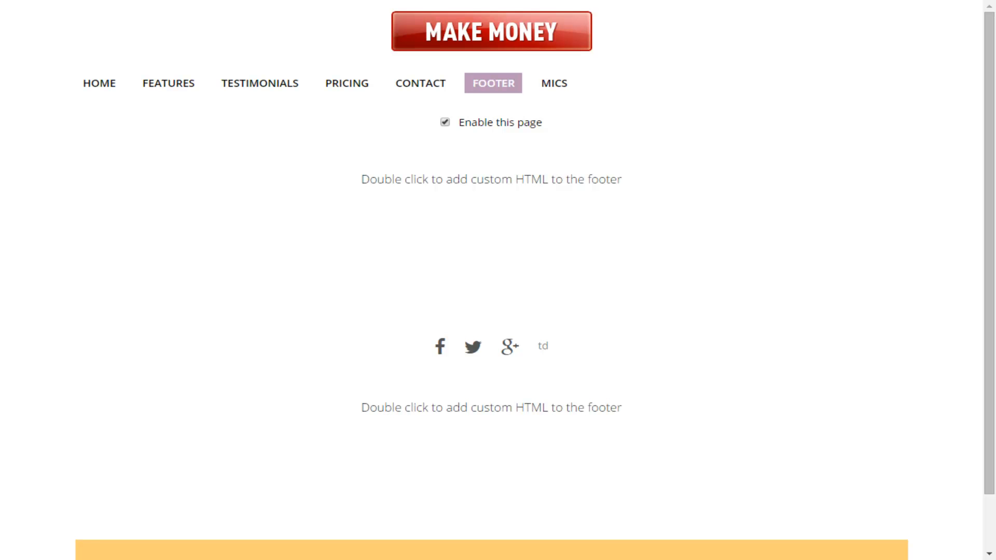
Open the Mics settings and change the site's color theme to green
click(554, 83)
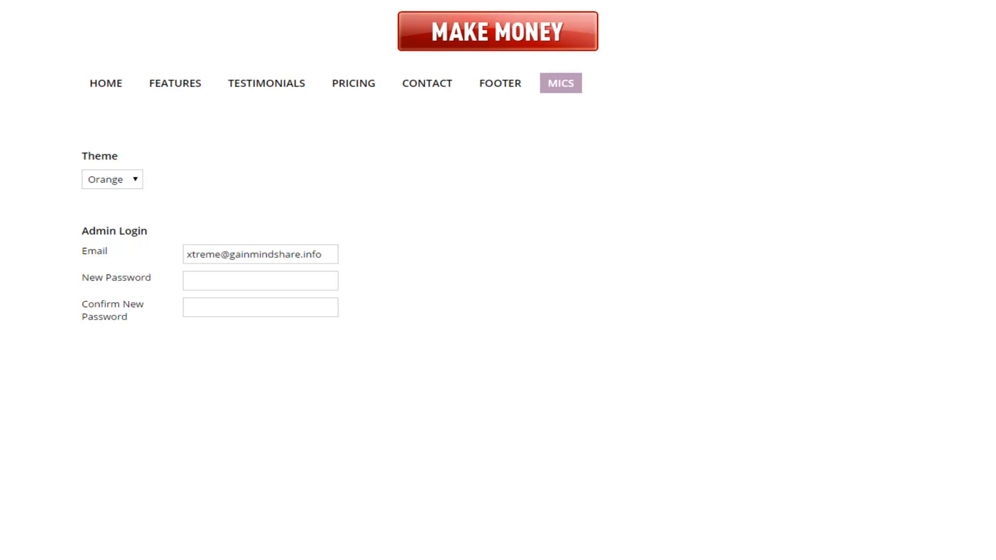
click(112, 179)
key(Down)
key(Down)
key(Return)
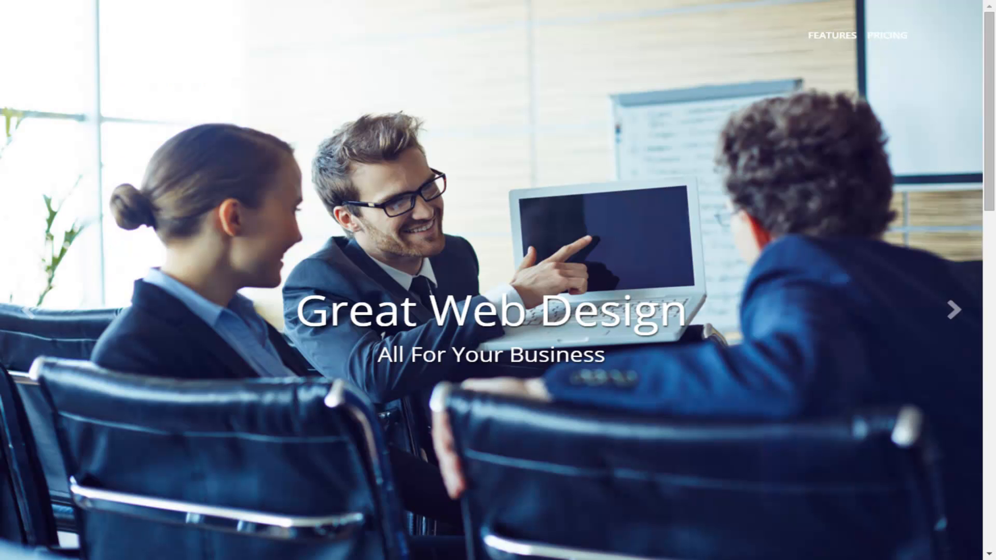
Examine the live landing page from the home slider through the features and pricing tables to the footer
scroll(492, 280, down, 8)
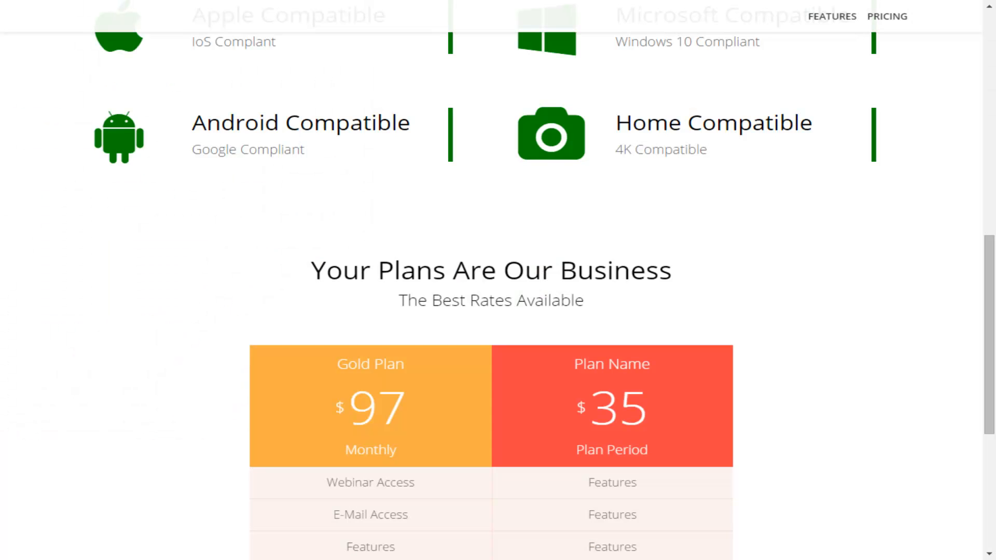
scroll(491, 281, down, 5)
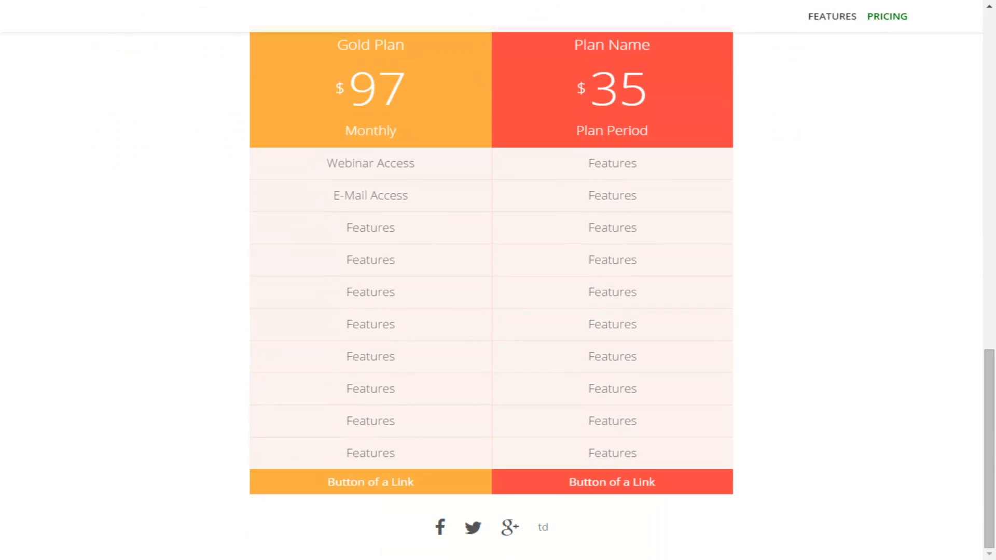
scroll(491, 281, up, 15)
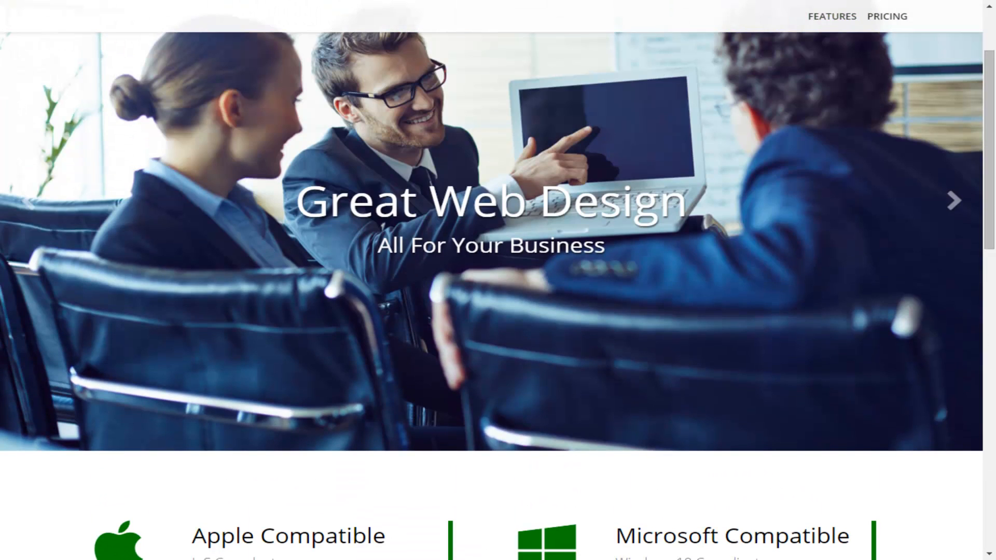
scroll(491, 280, down, 8)
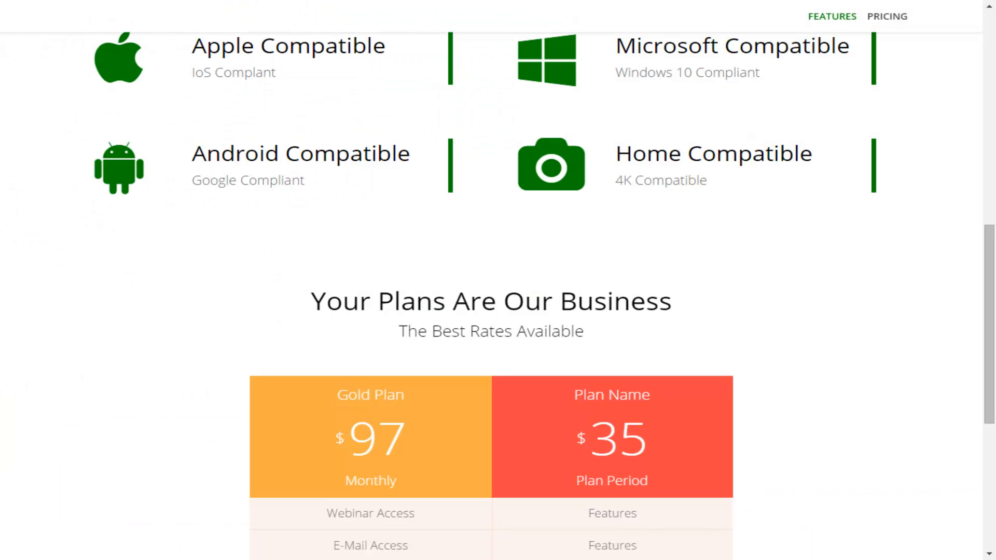
scroll(492, 280, down, 5)
scroll(491, 280, up, 3)
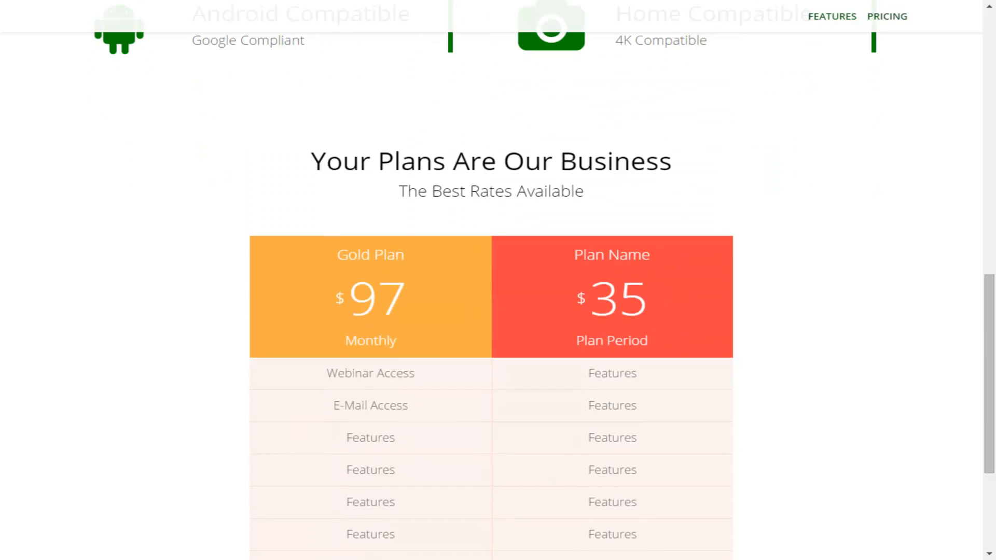
scroll(491, 280, up, 12)
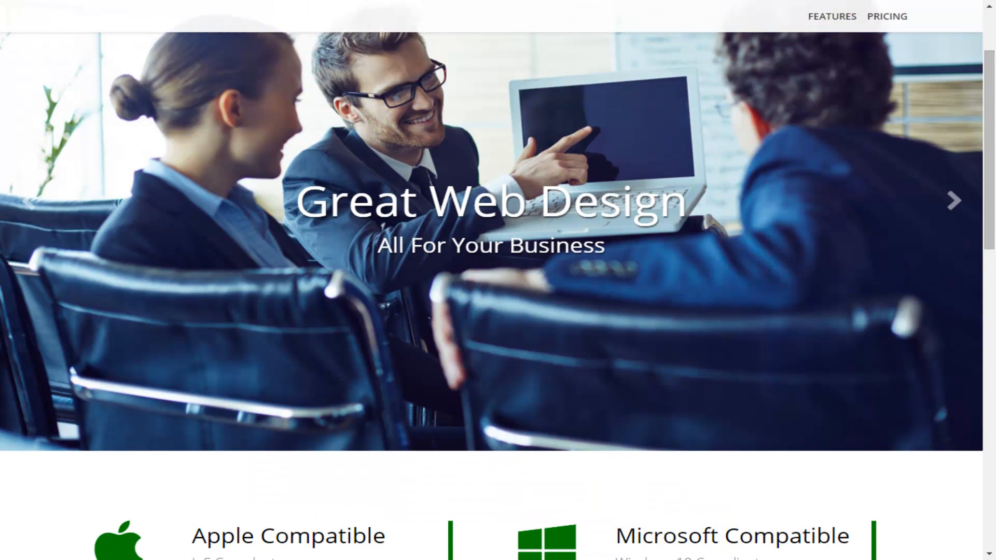
scroll(492, 280, up, 3)
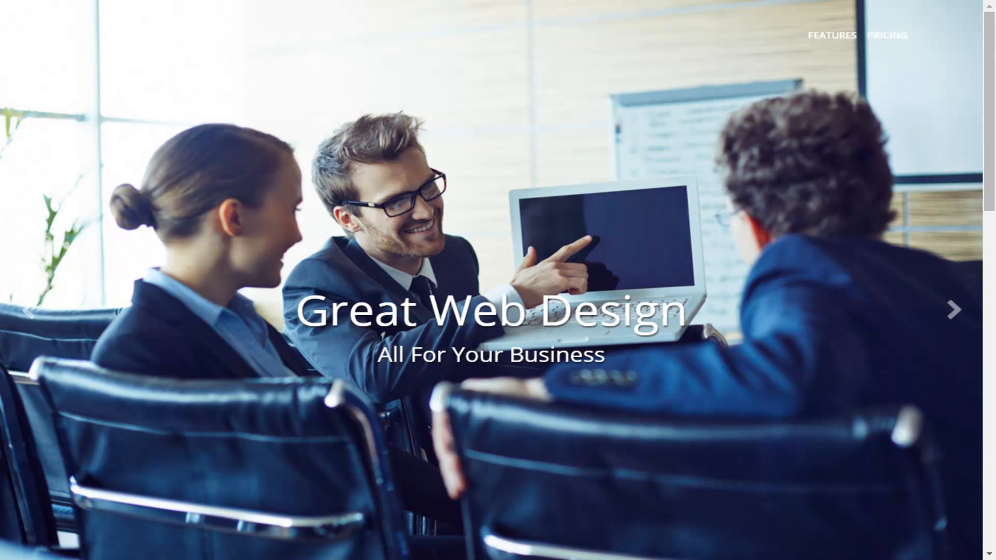